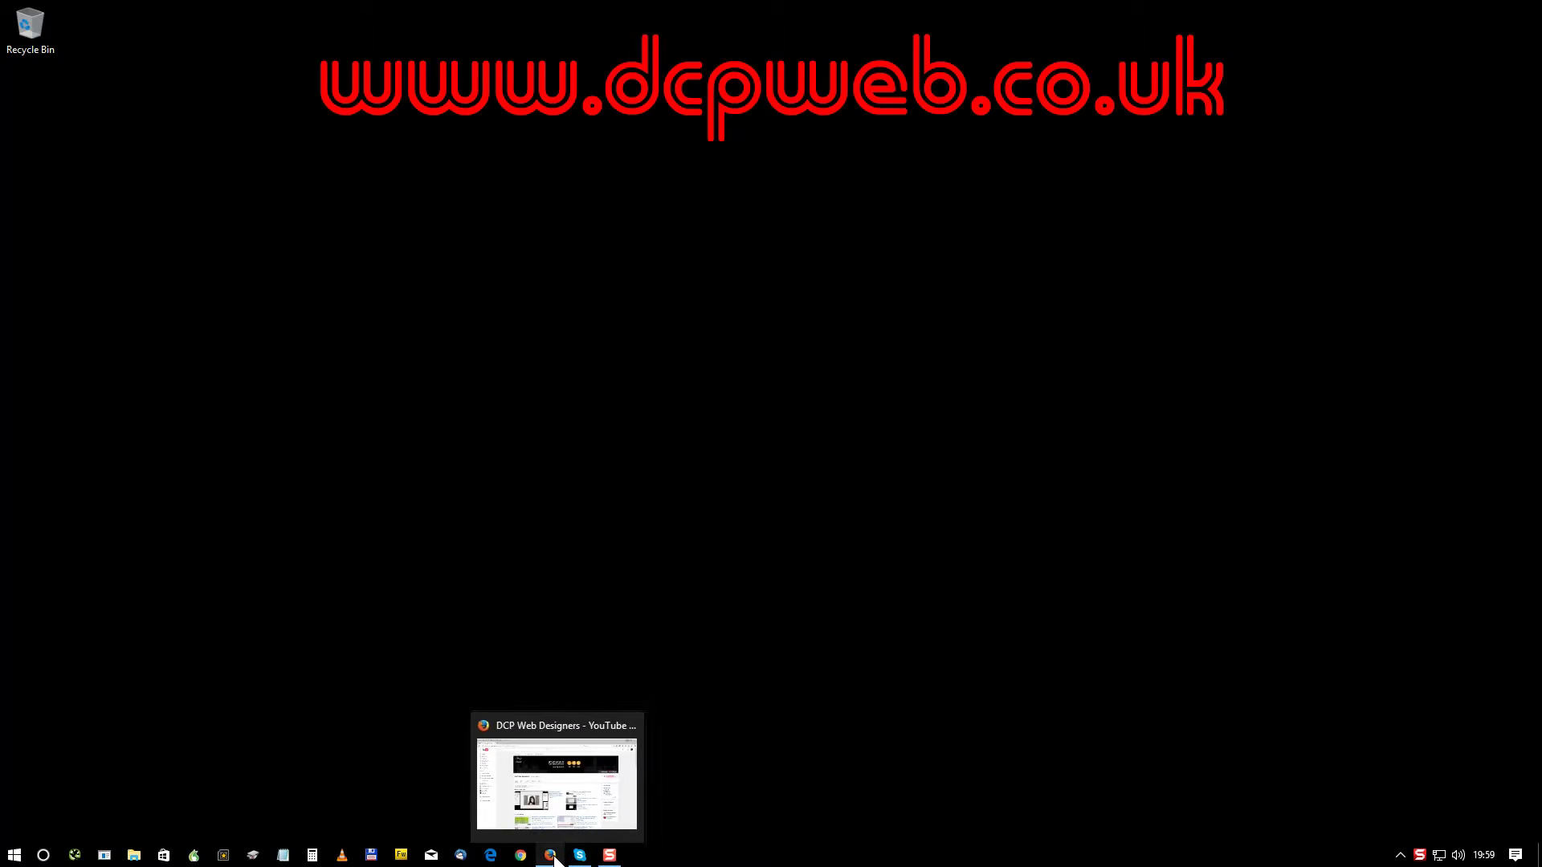
Step: Open page 2 of the Video Manager's 62 uploads, where bookkeeping tutorial part 1 is listed
click(551, 855)
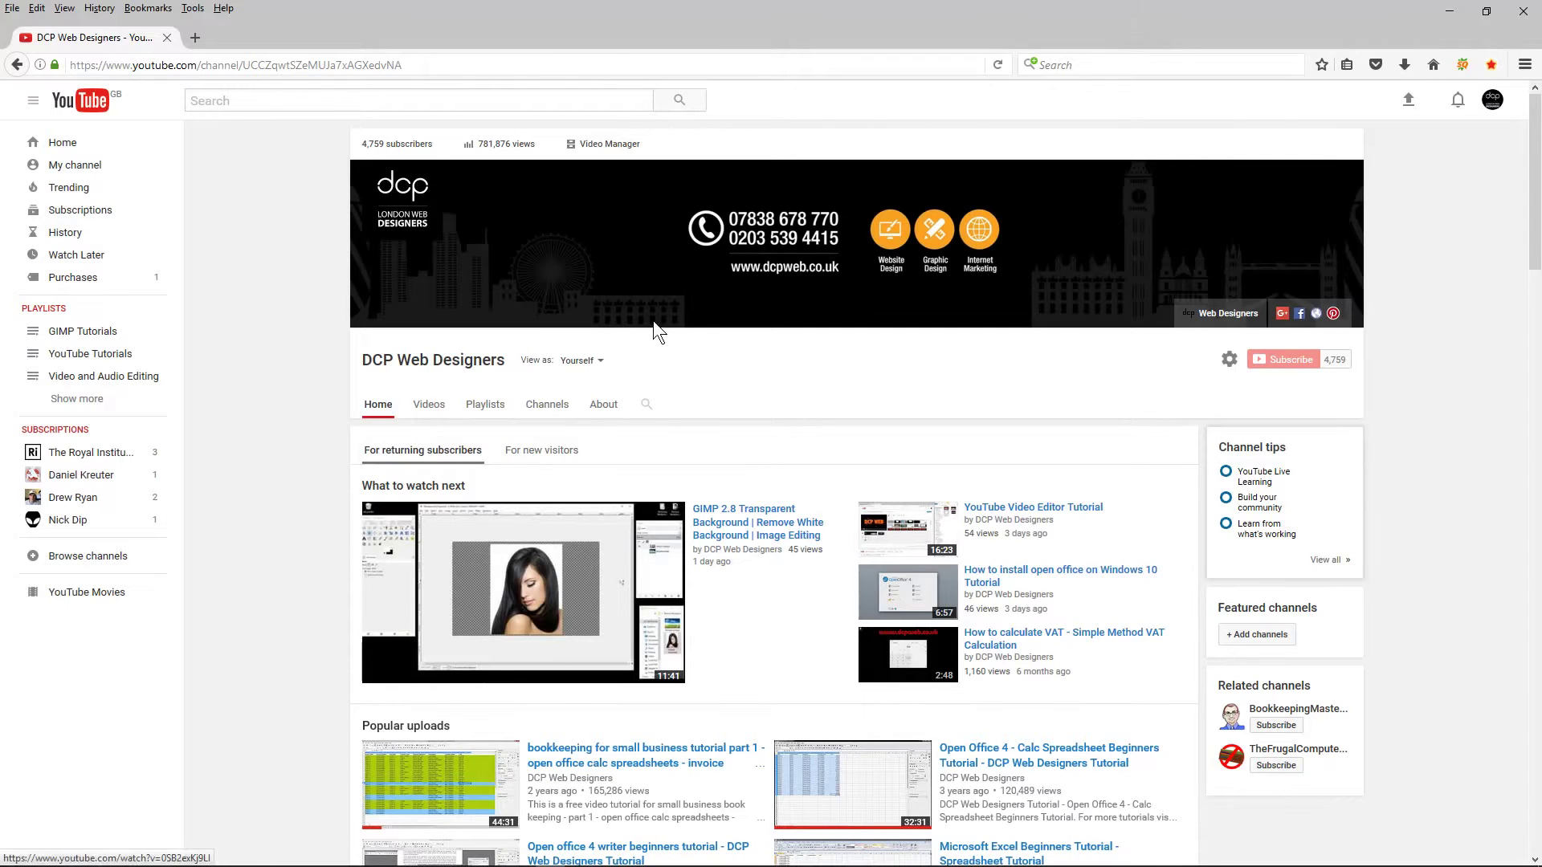
click(606, 153)
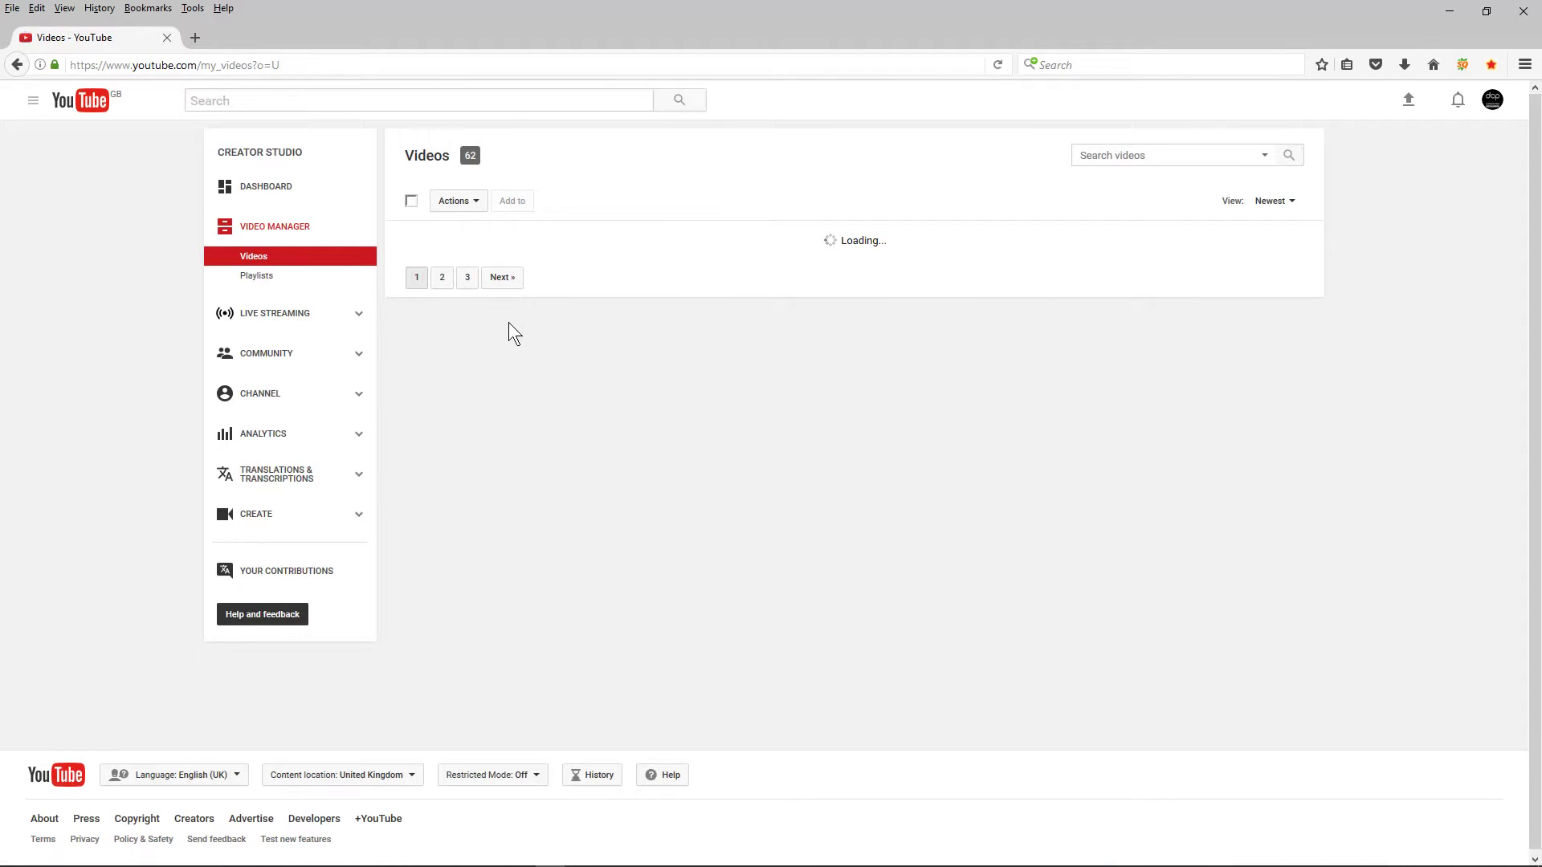
scroll(482, 361, down, 20)
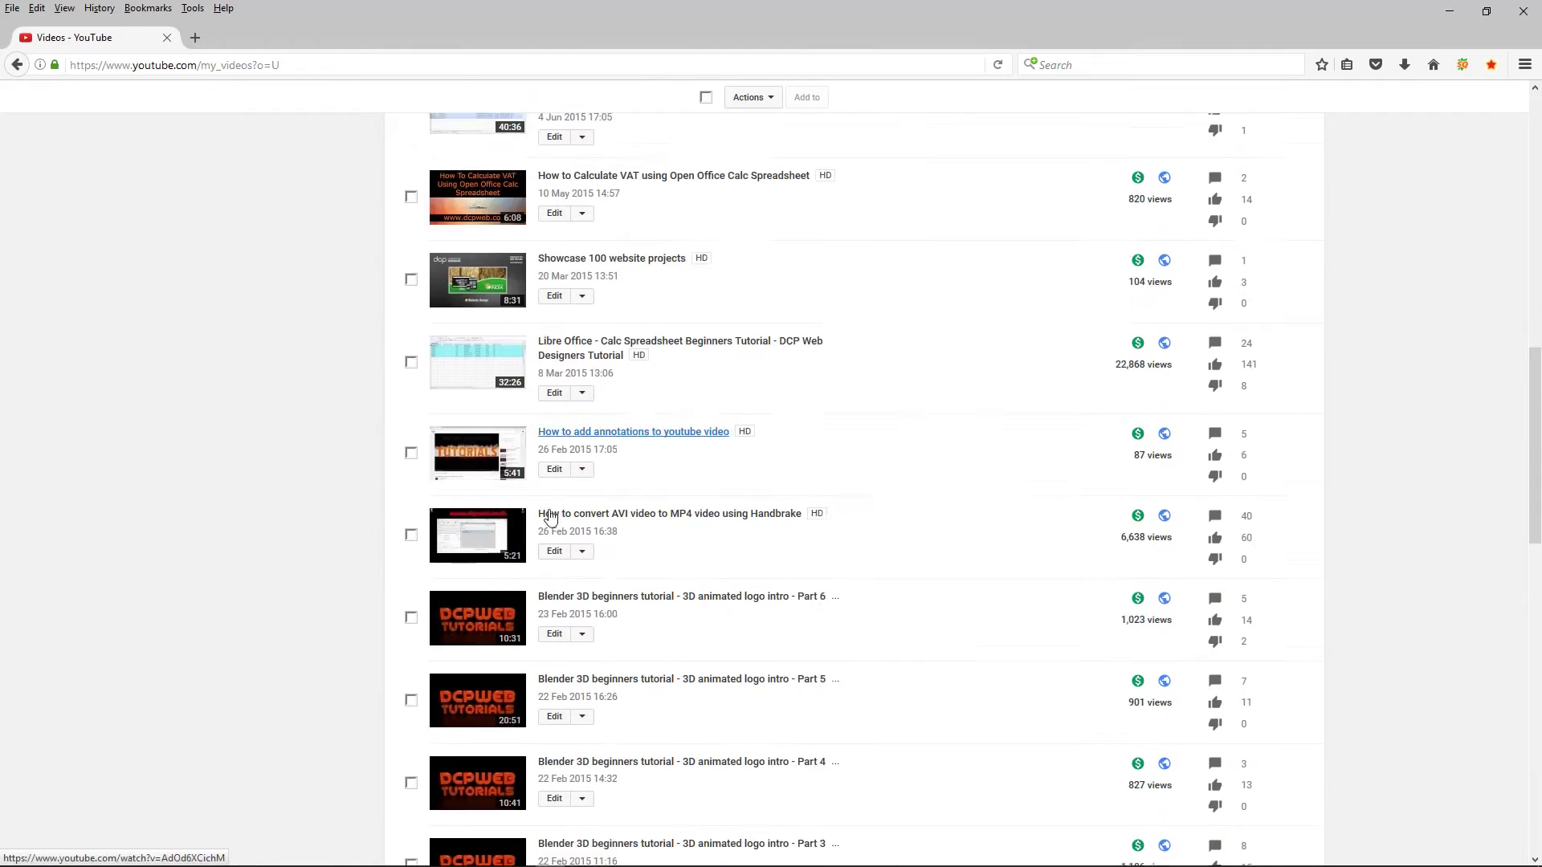
scroll(525, 571, down, 3)
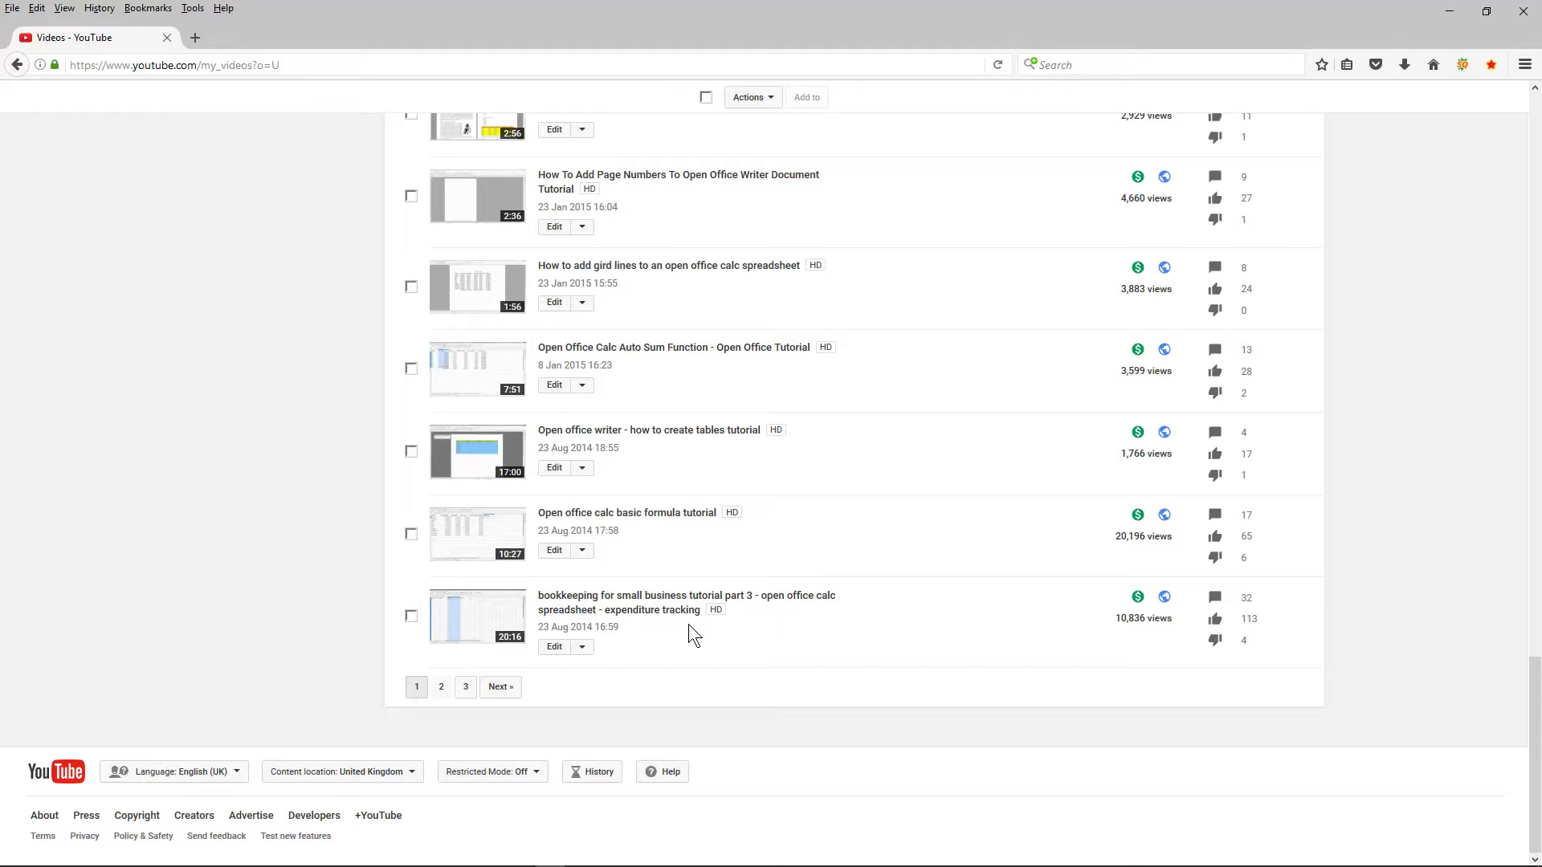
click(443, 687)
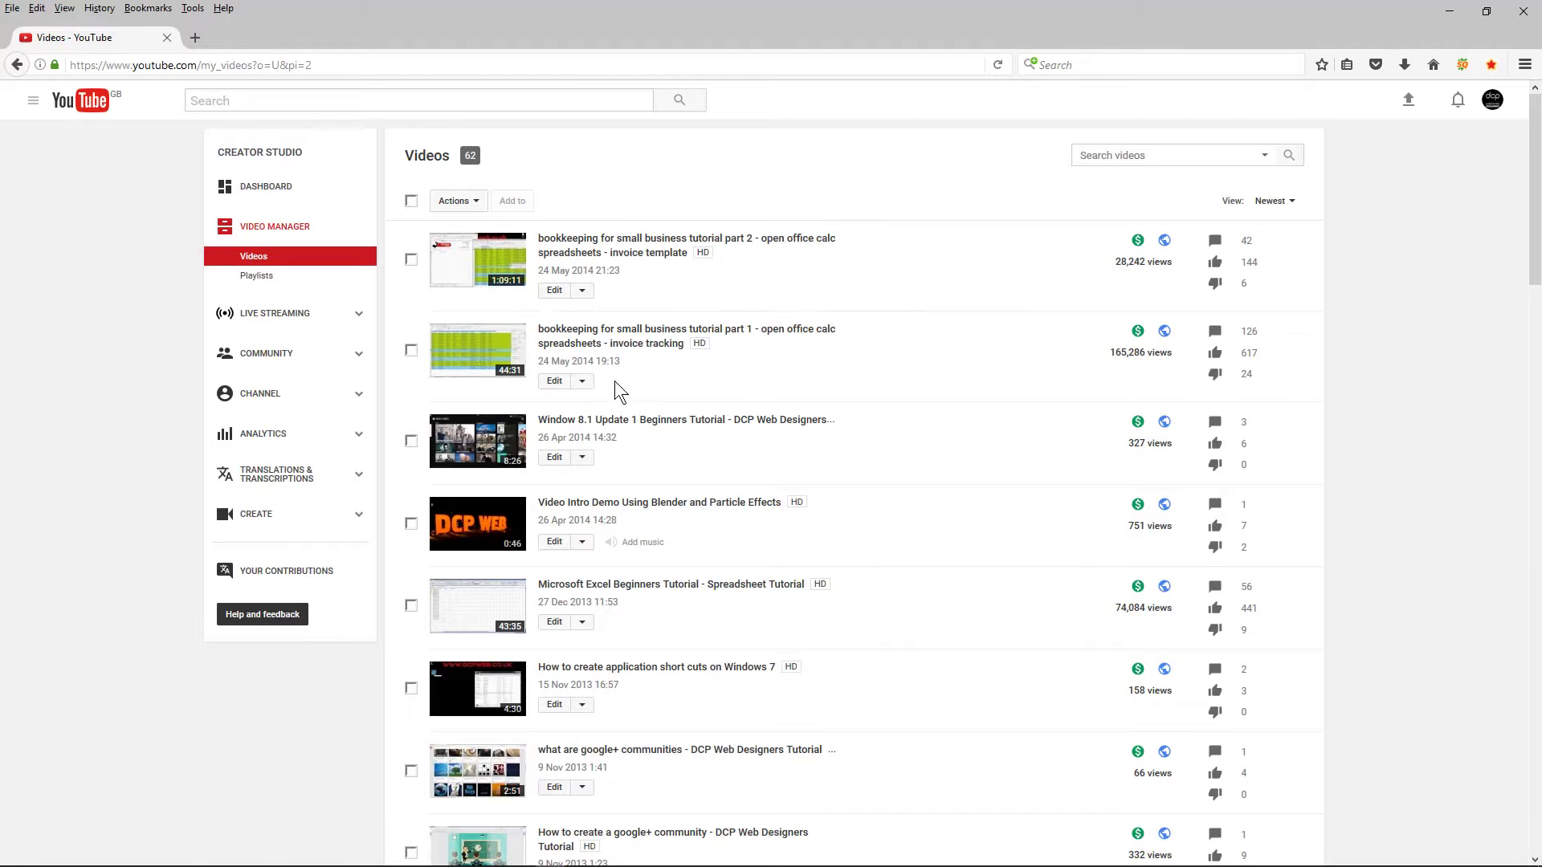
Step: Edit the bookkeeping small business tutorial part 1 and switch to its End screen & Annotations editor
click(554, 381)
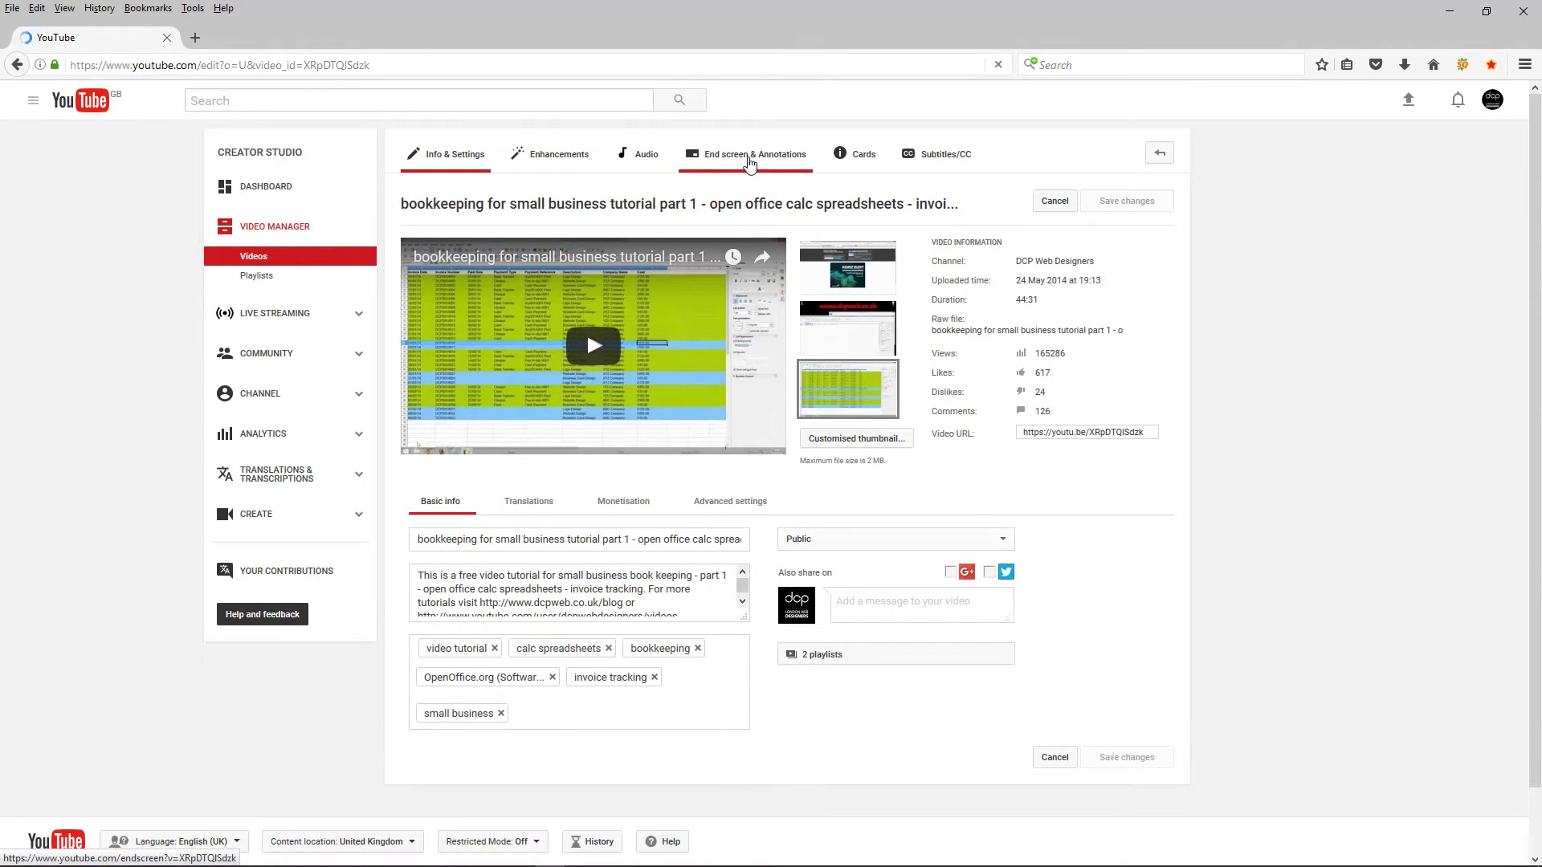
click(749, 159)
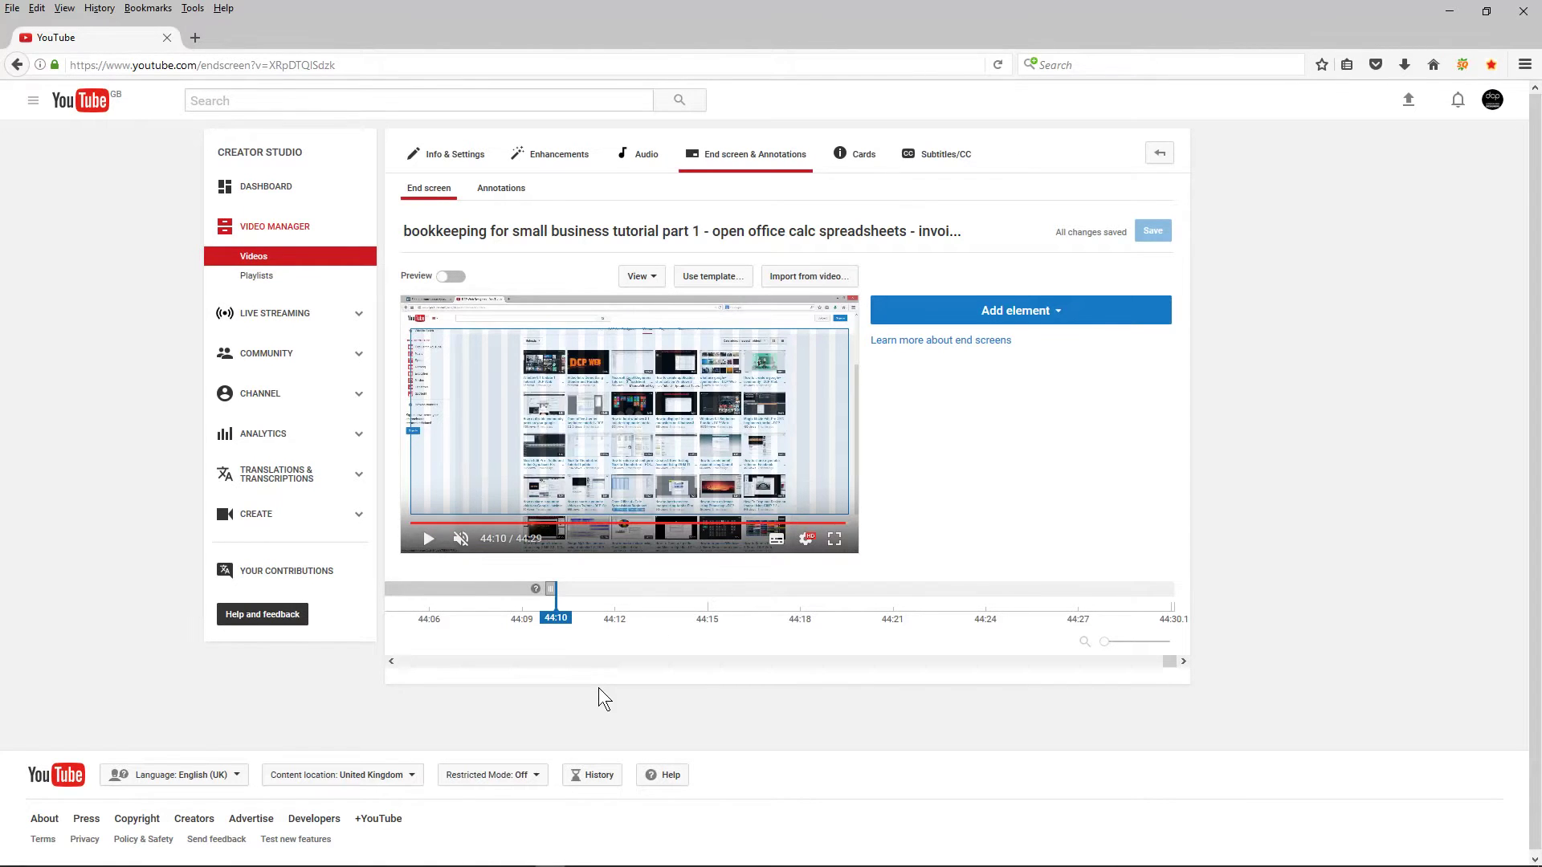
mouse_move(523, 595)
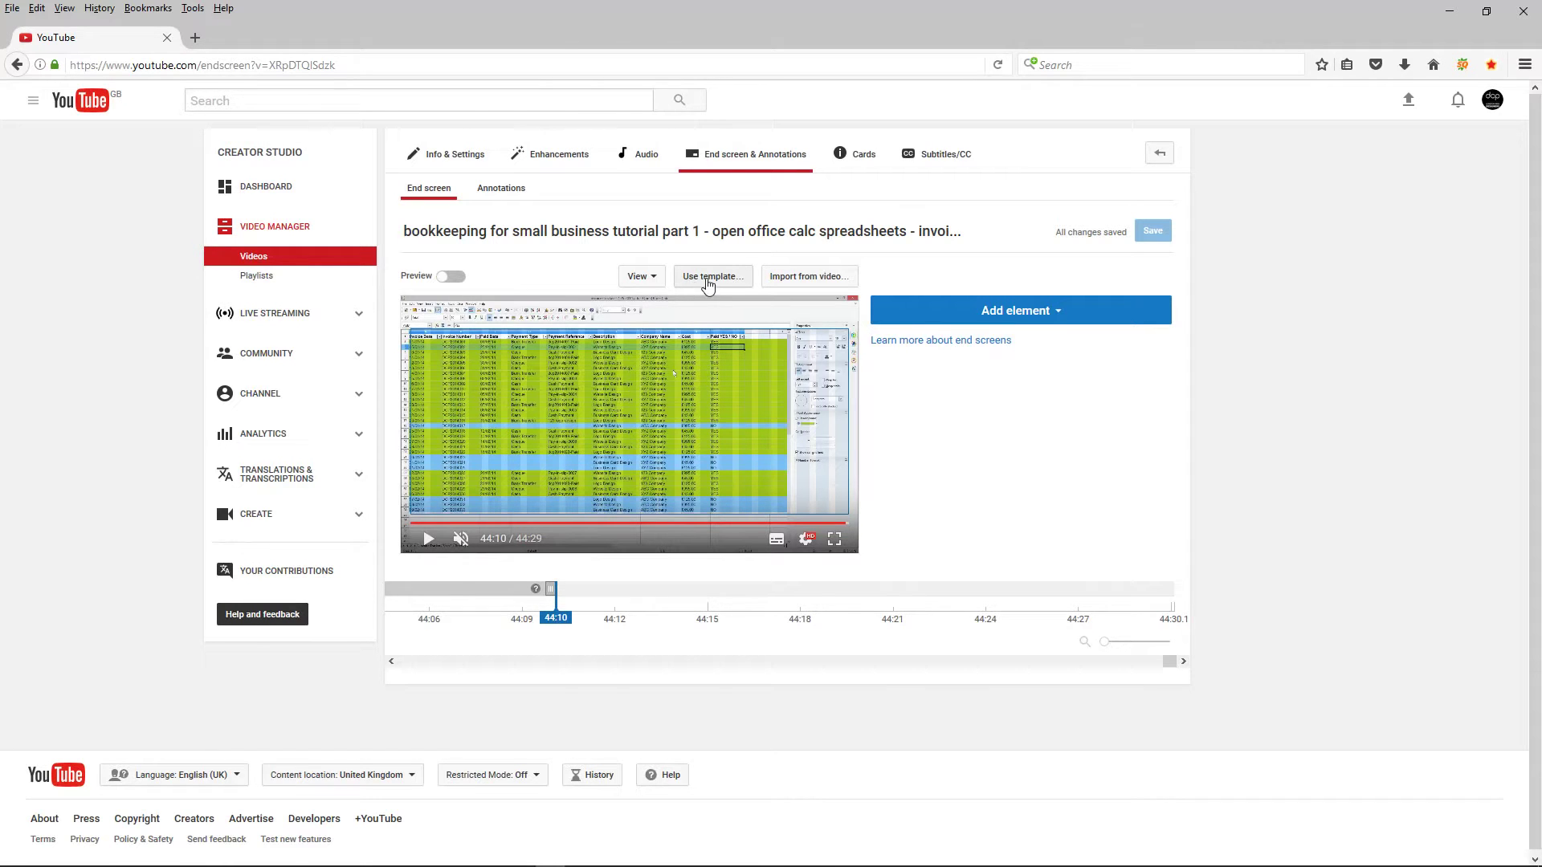
Step: Apply the bottom-row '2 Videos | 1 Subscribe' template: subscribe logo between two video elements from 44:10
click(711, 281)
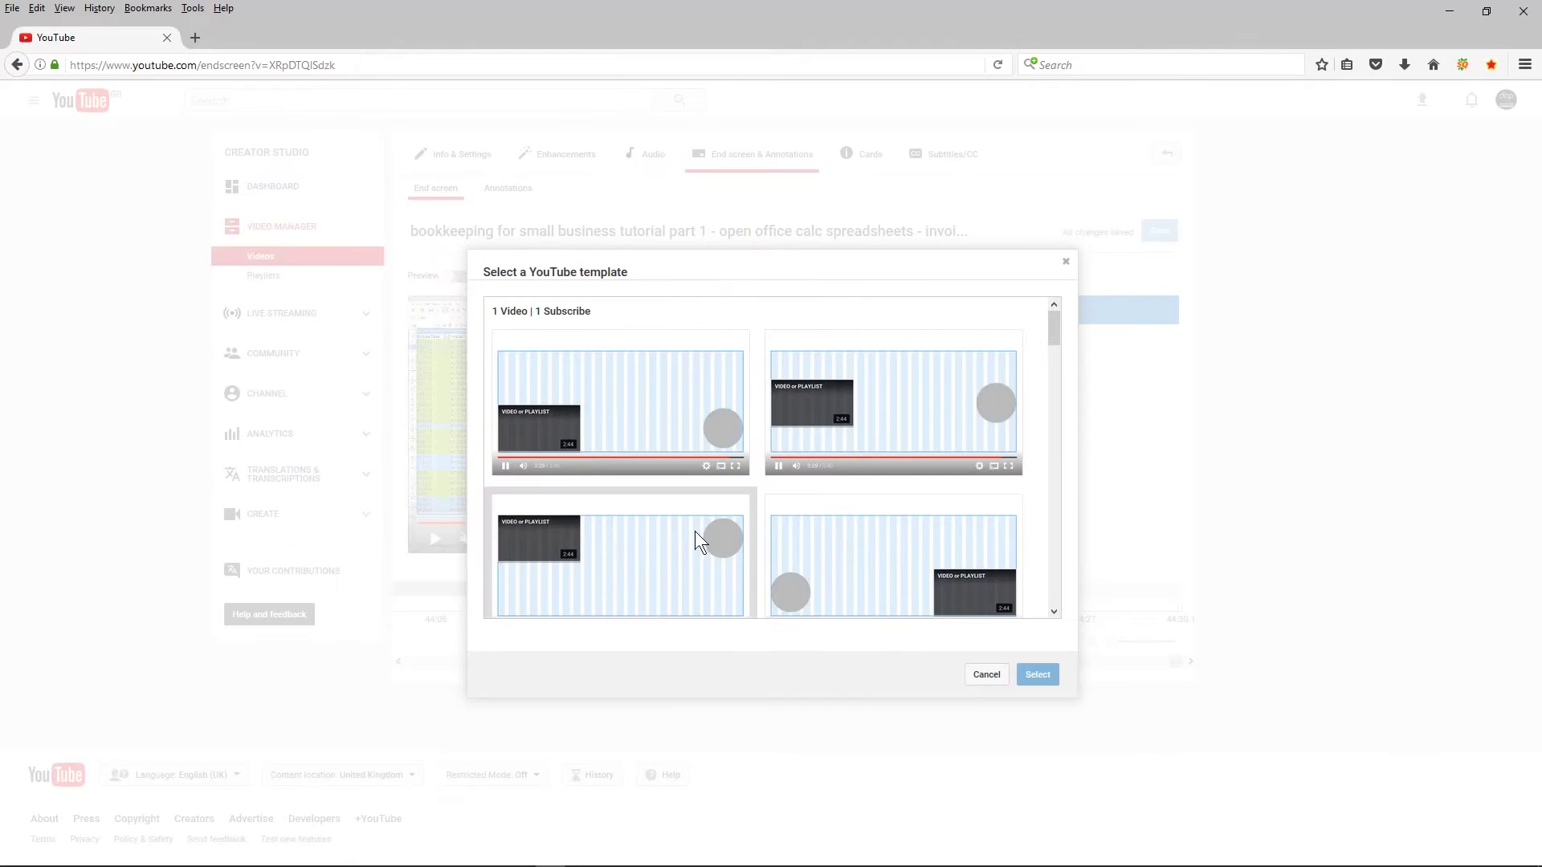
scroll(687, 529, down, 3)
scroll(686, 529, down, 5)
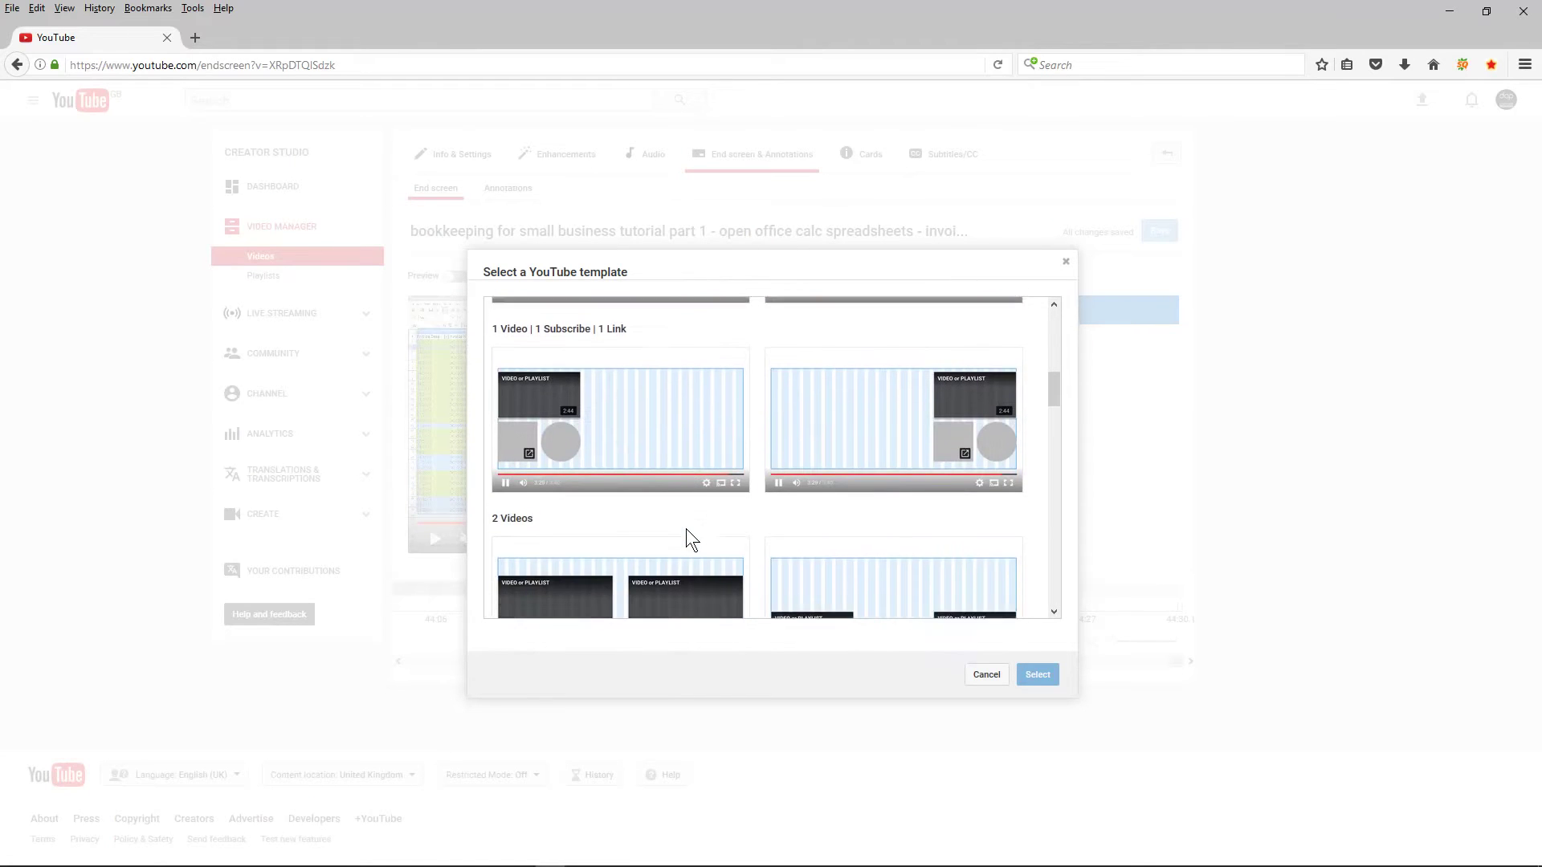
scroll(685, 528, down, 6)
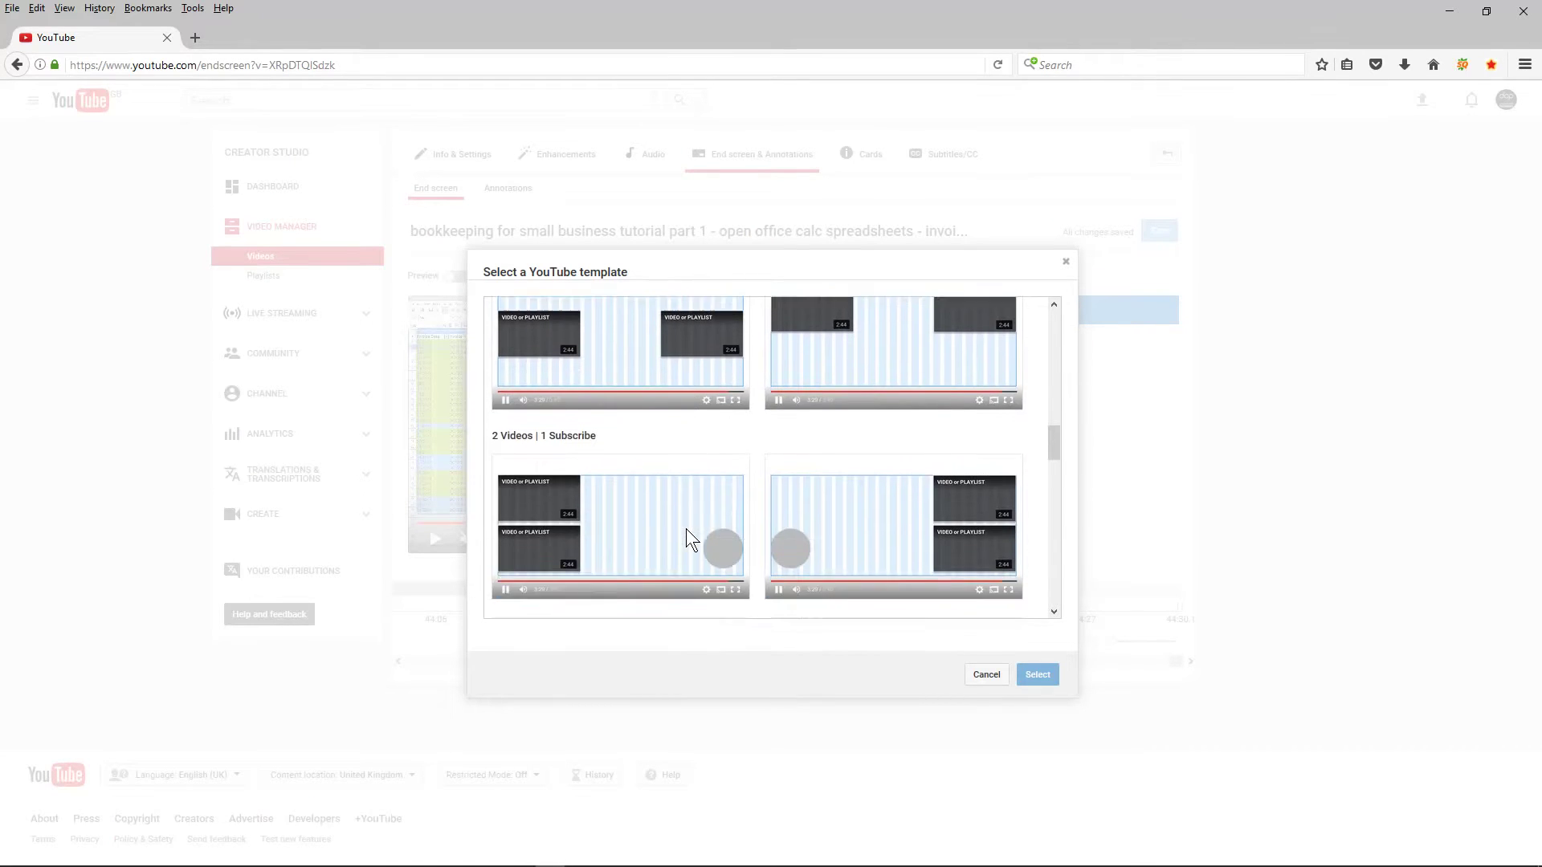
scroll(685, 528, down, 6)
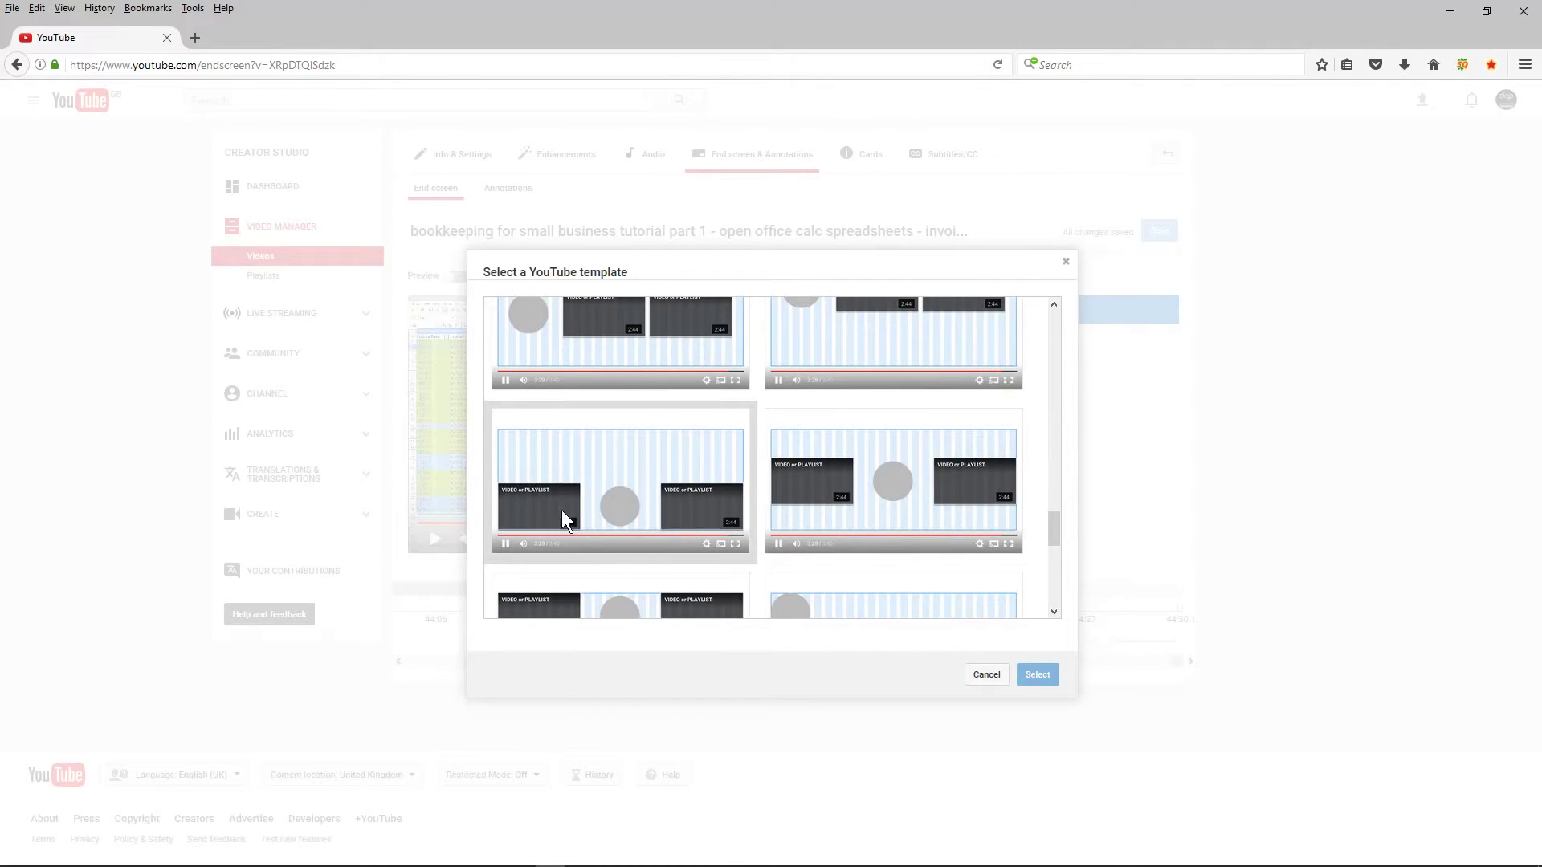
click(614, 480)
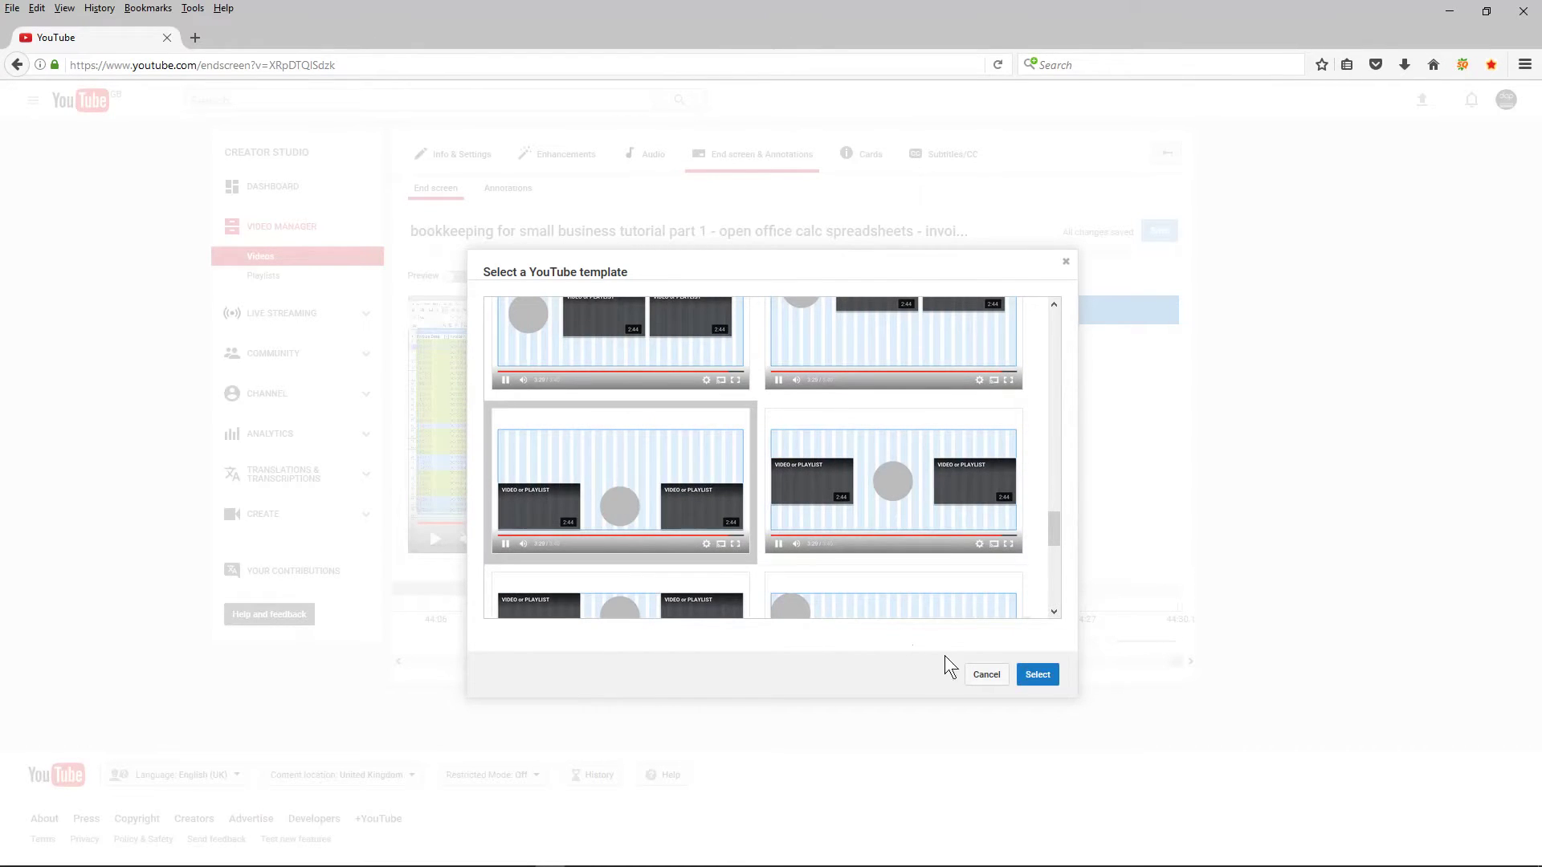
click(1028, 673)
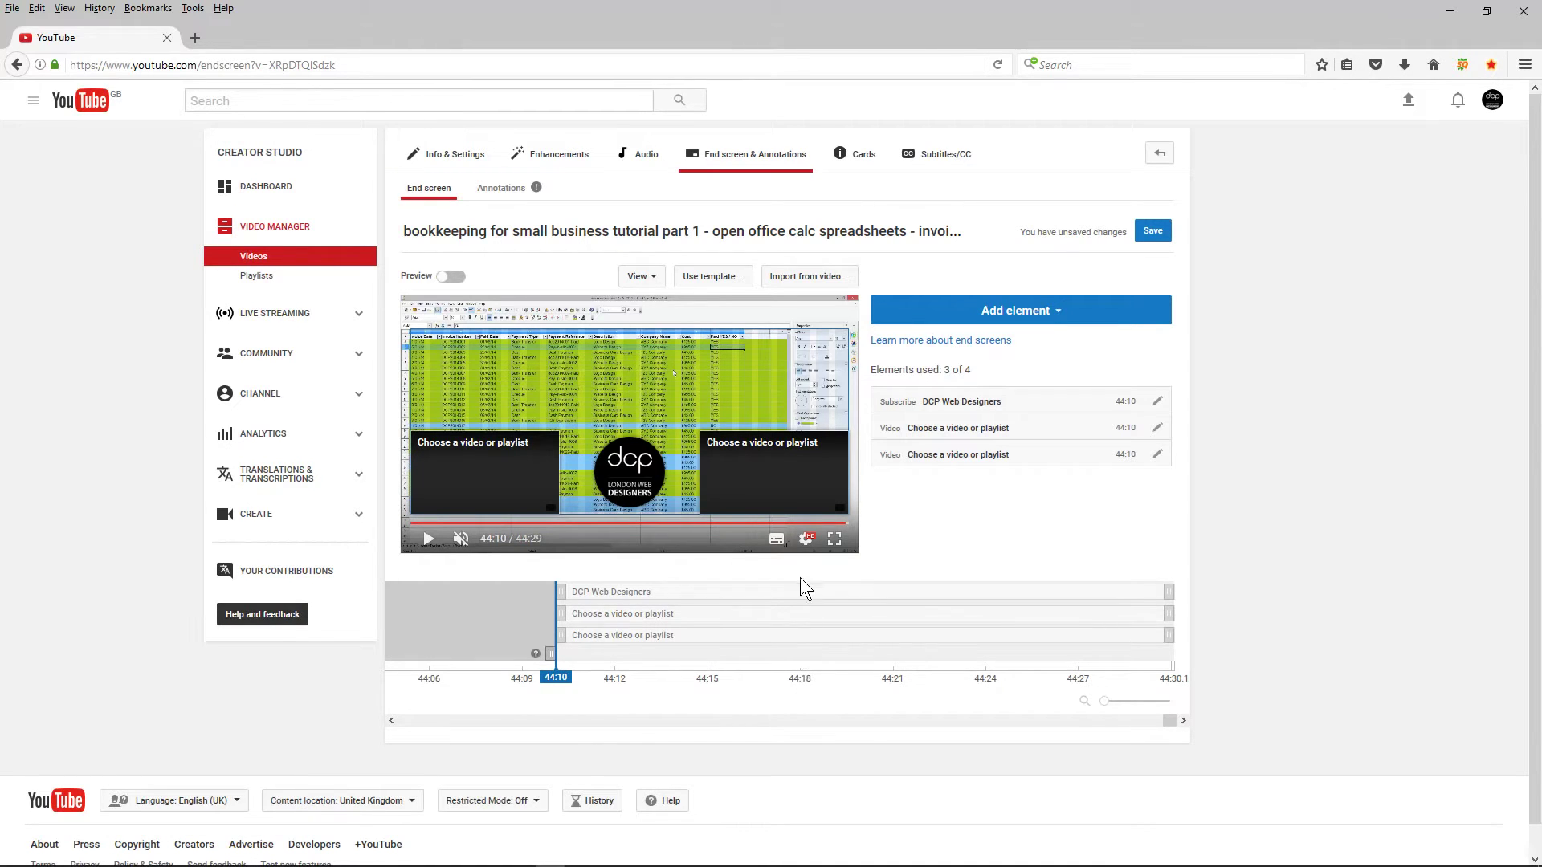
click(551, 654)
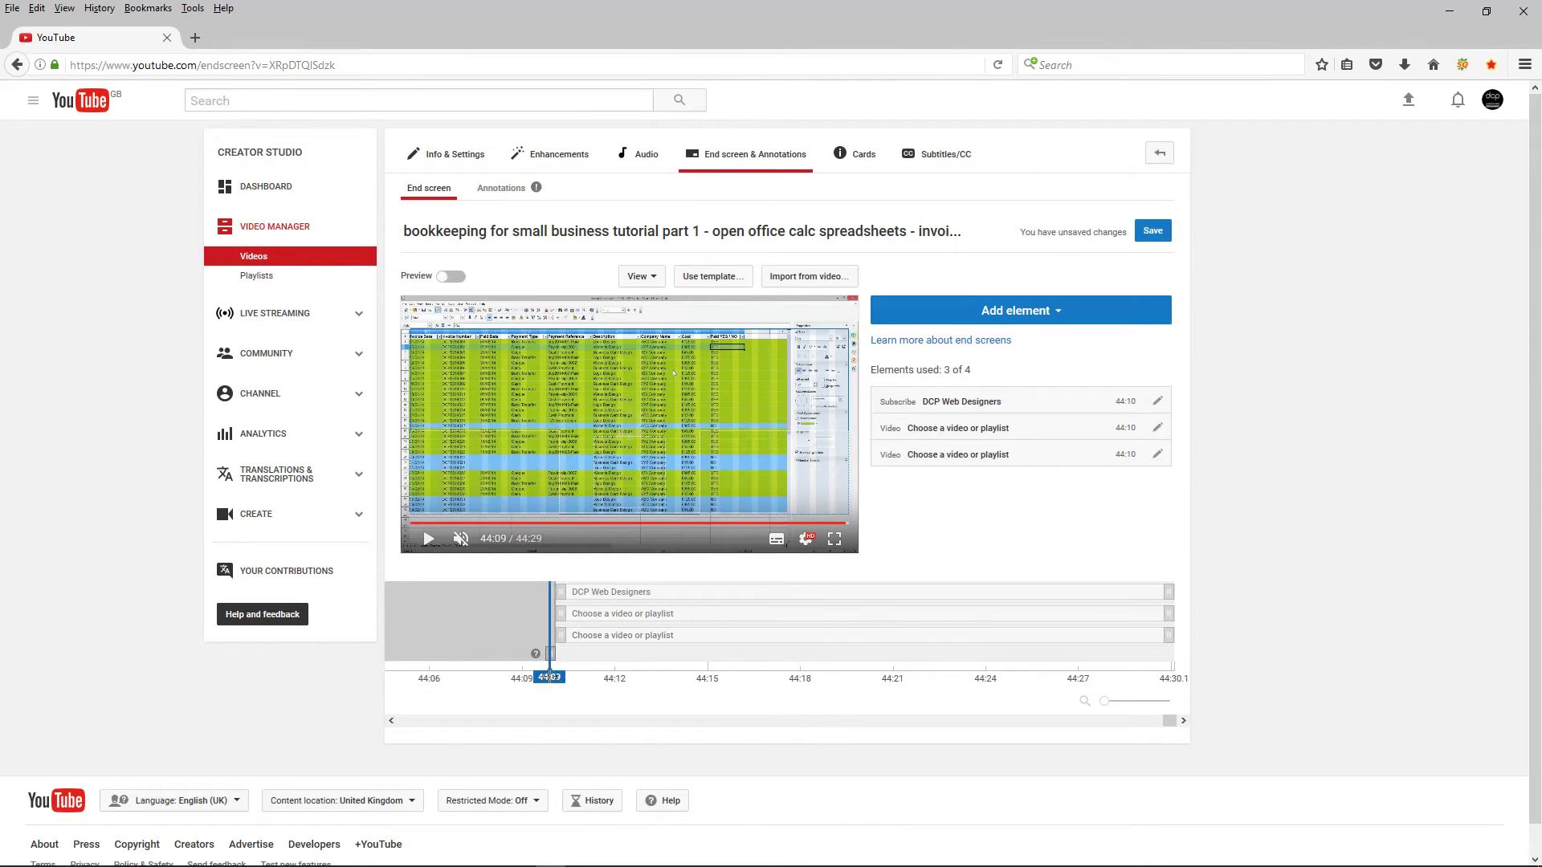
drag(552, 676, 865, 681)
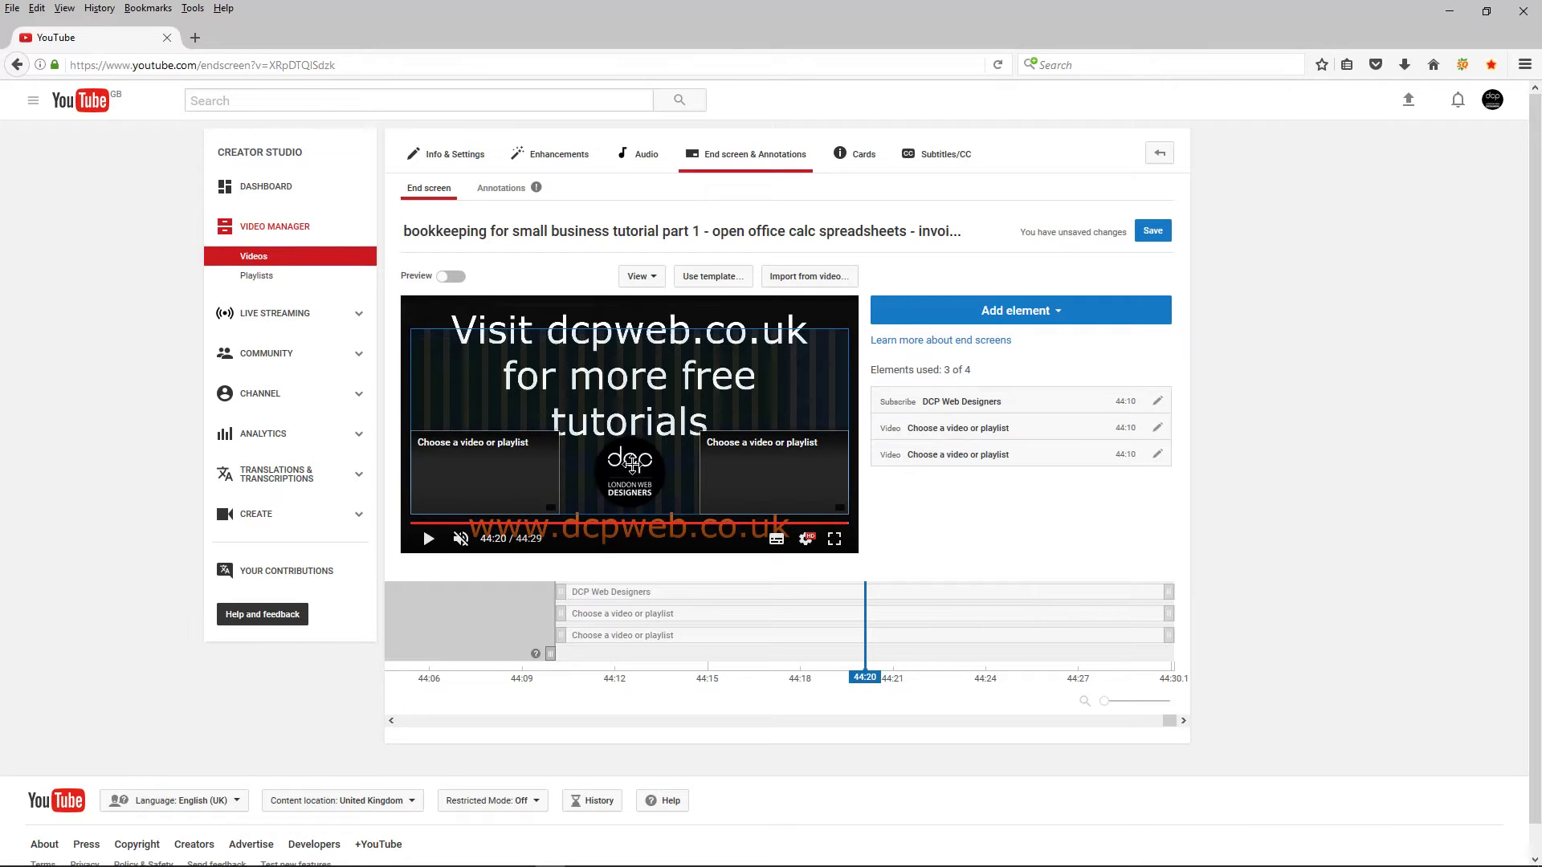
click(631, 476)
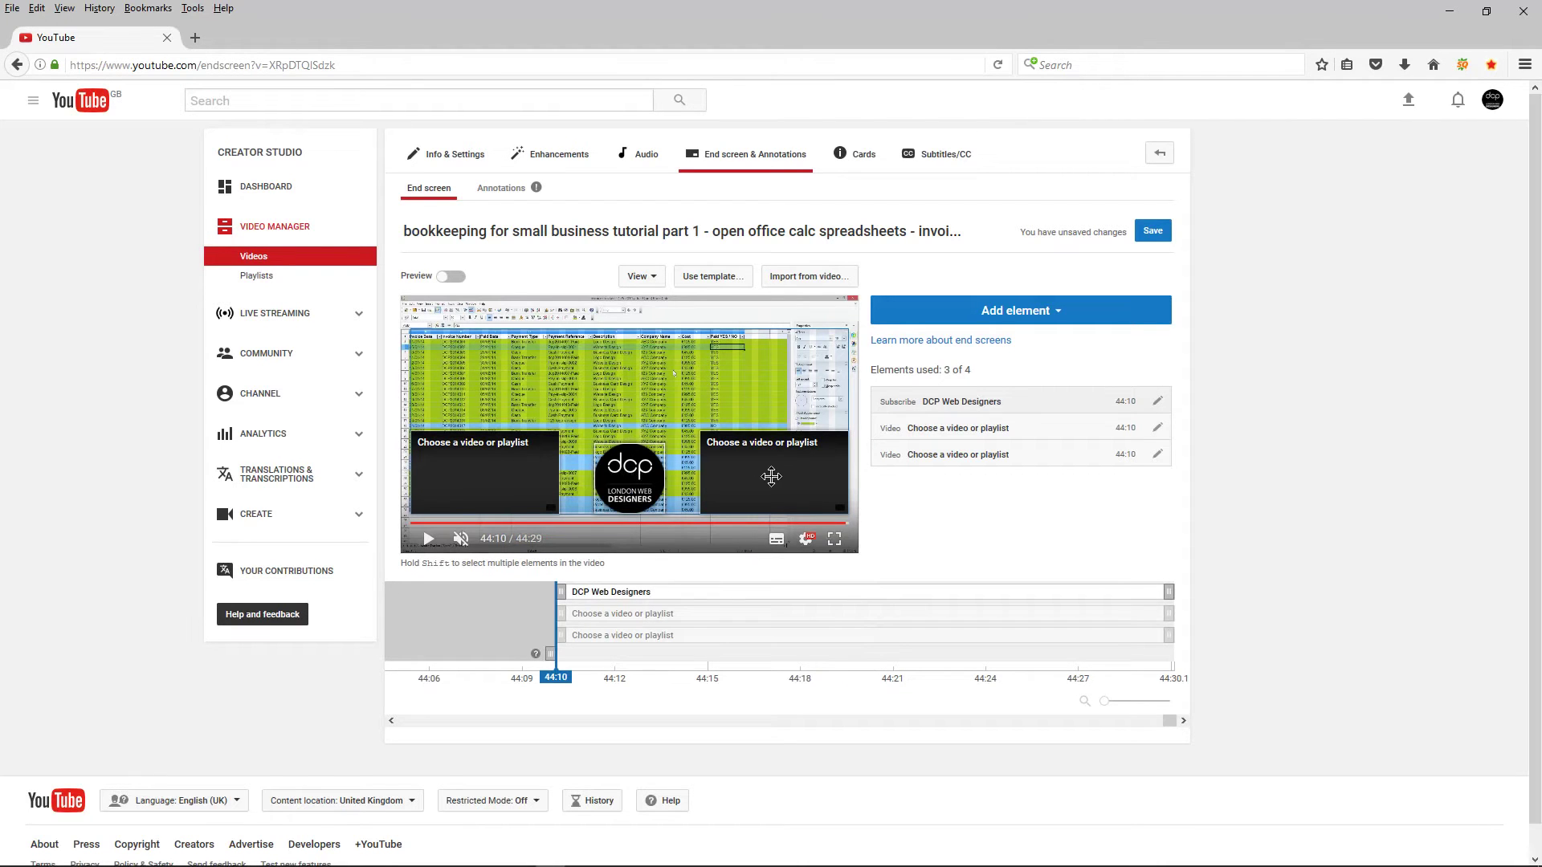
drag(560, 676, 895, 705)
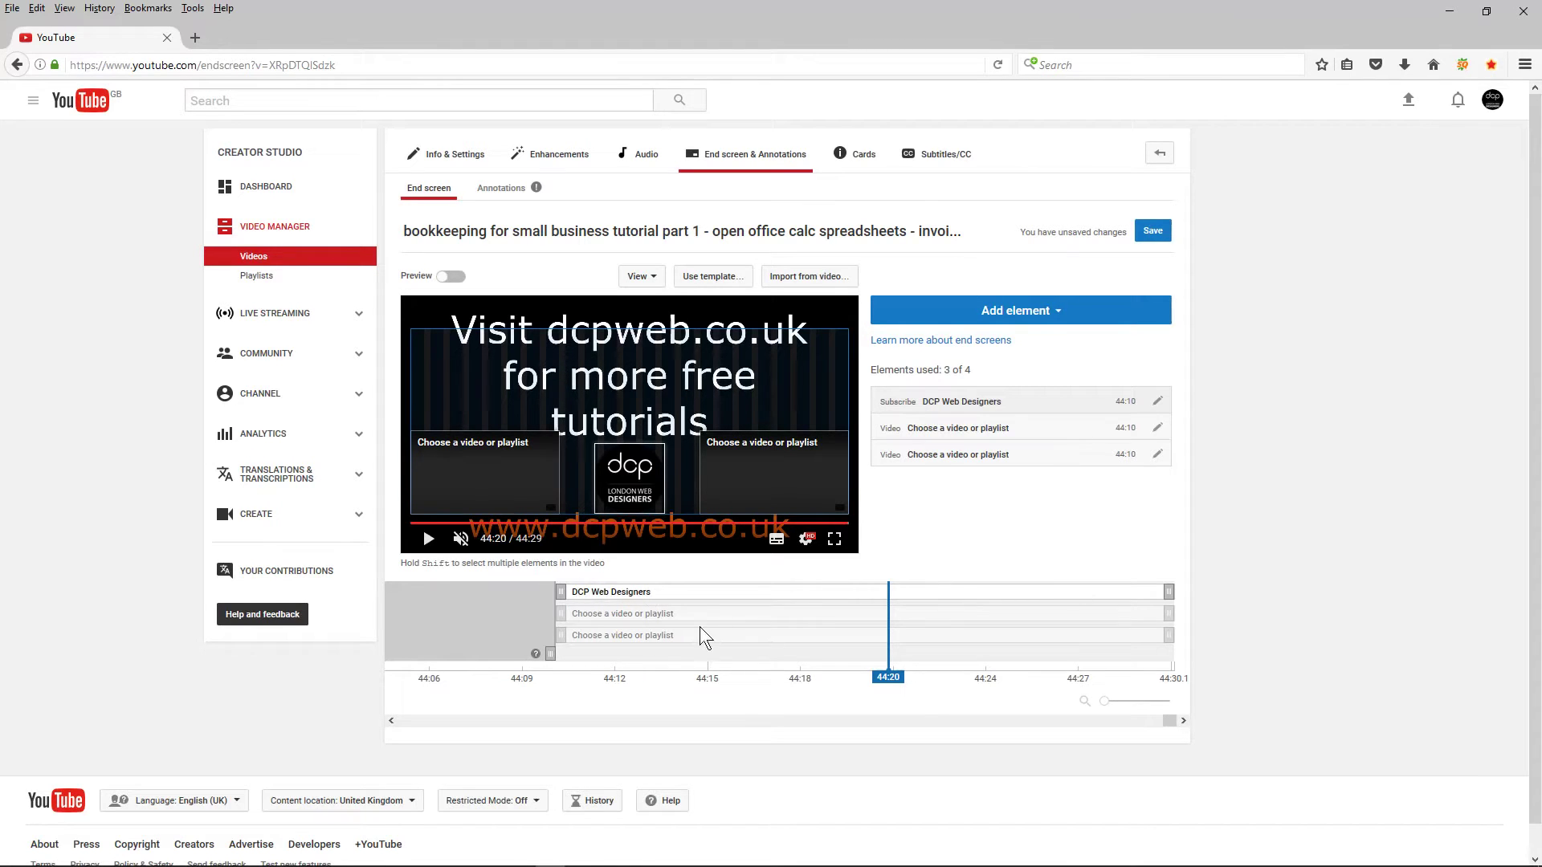
Step: Shift the start of the subscribe logo and both video elements from 44:10 to about 44:20
mouse_move(554, 590)
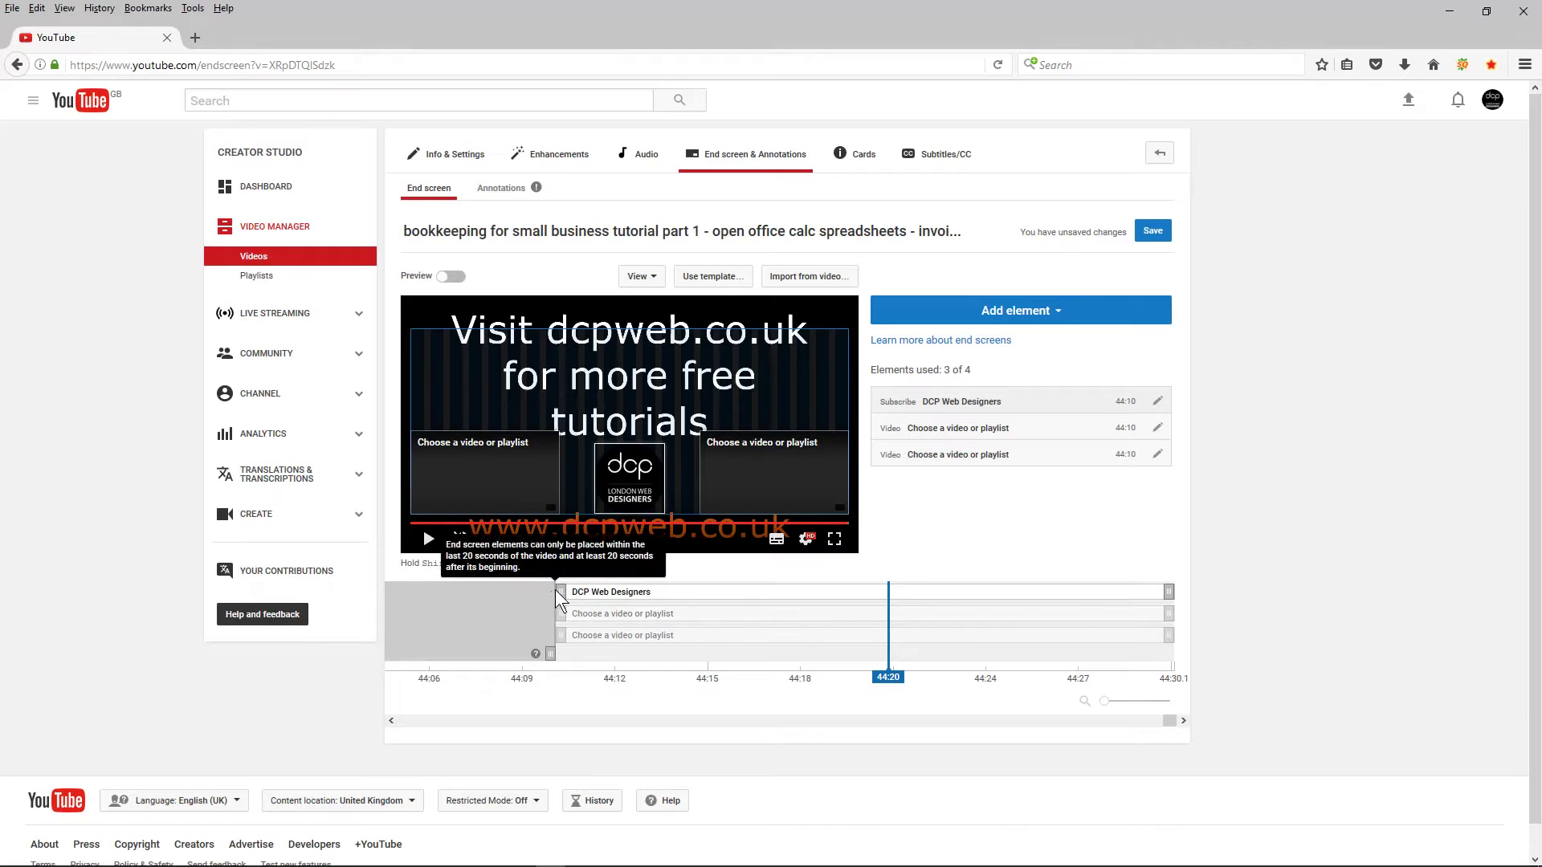
drag(557, 593, 853, 582)
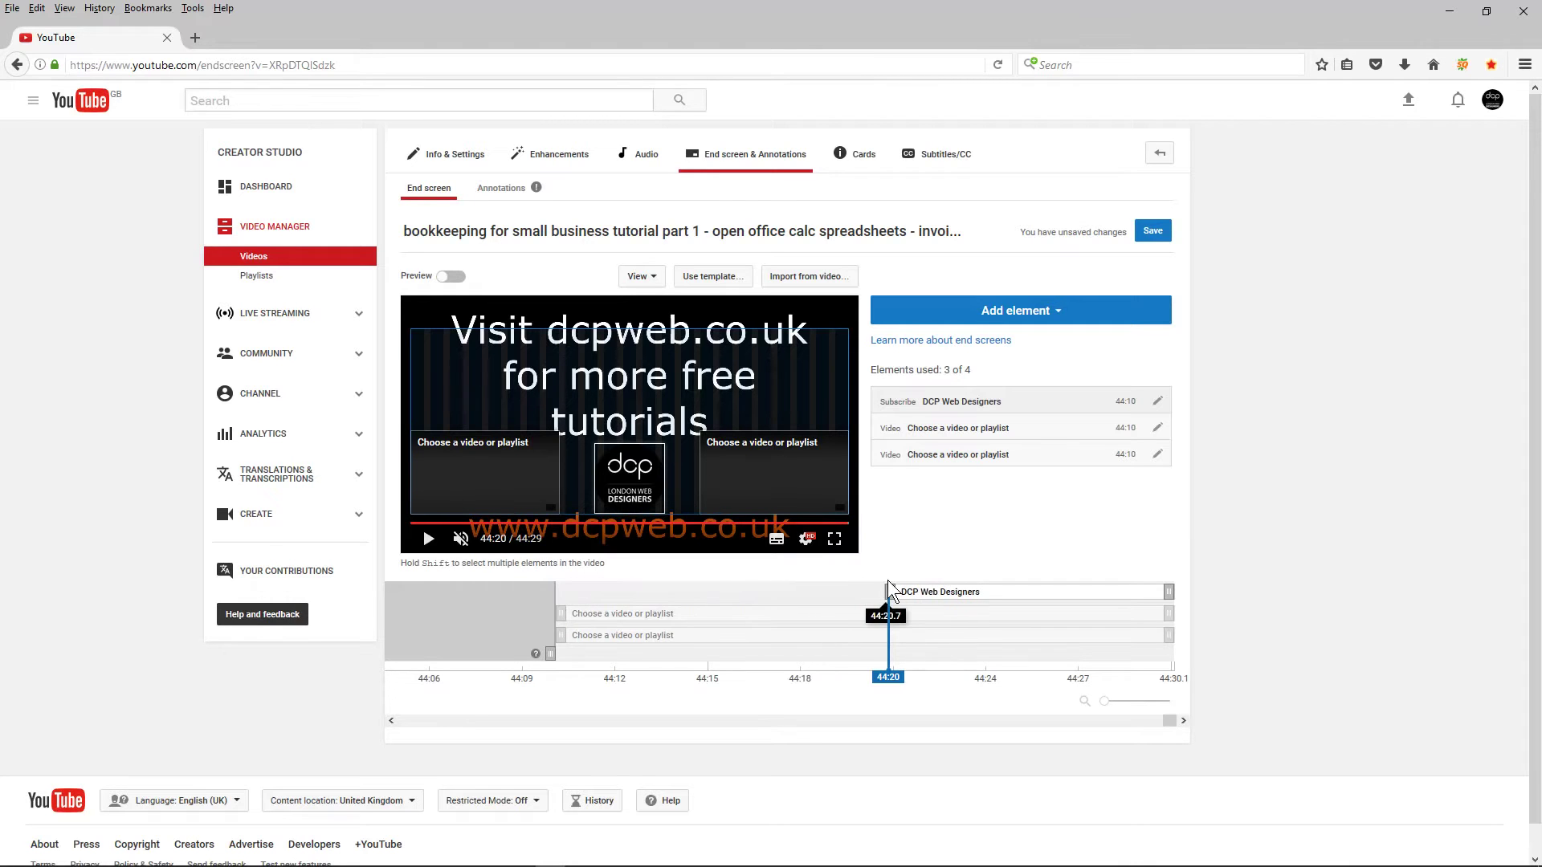
drag(889, 580, 890, 581)
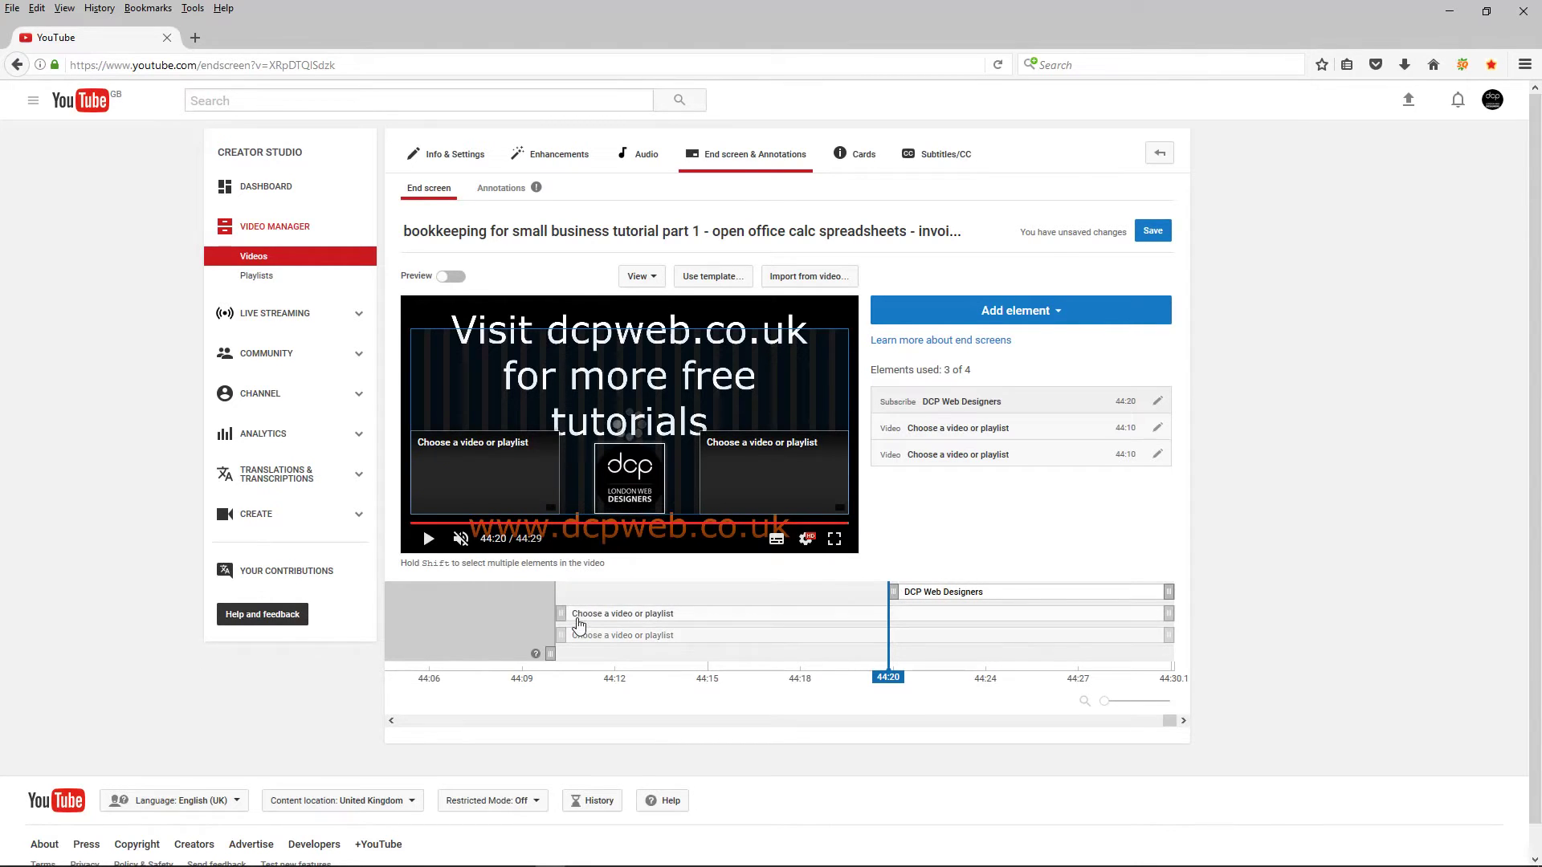
drag(567, 619, 895, 613)
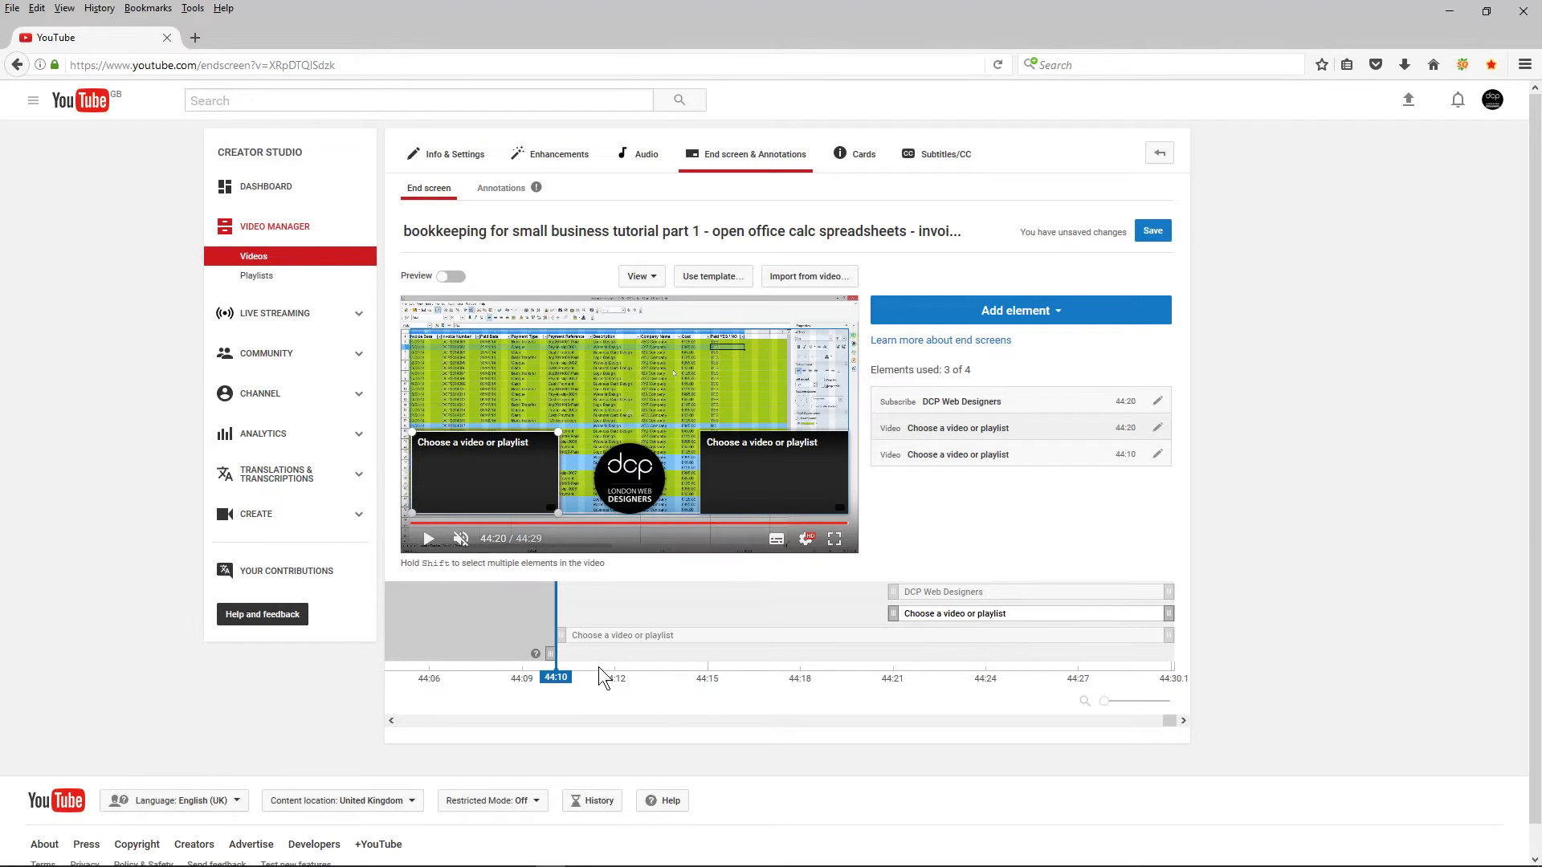
drag(561, 642, 894, 651)
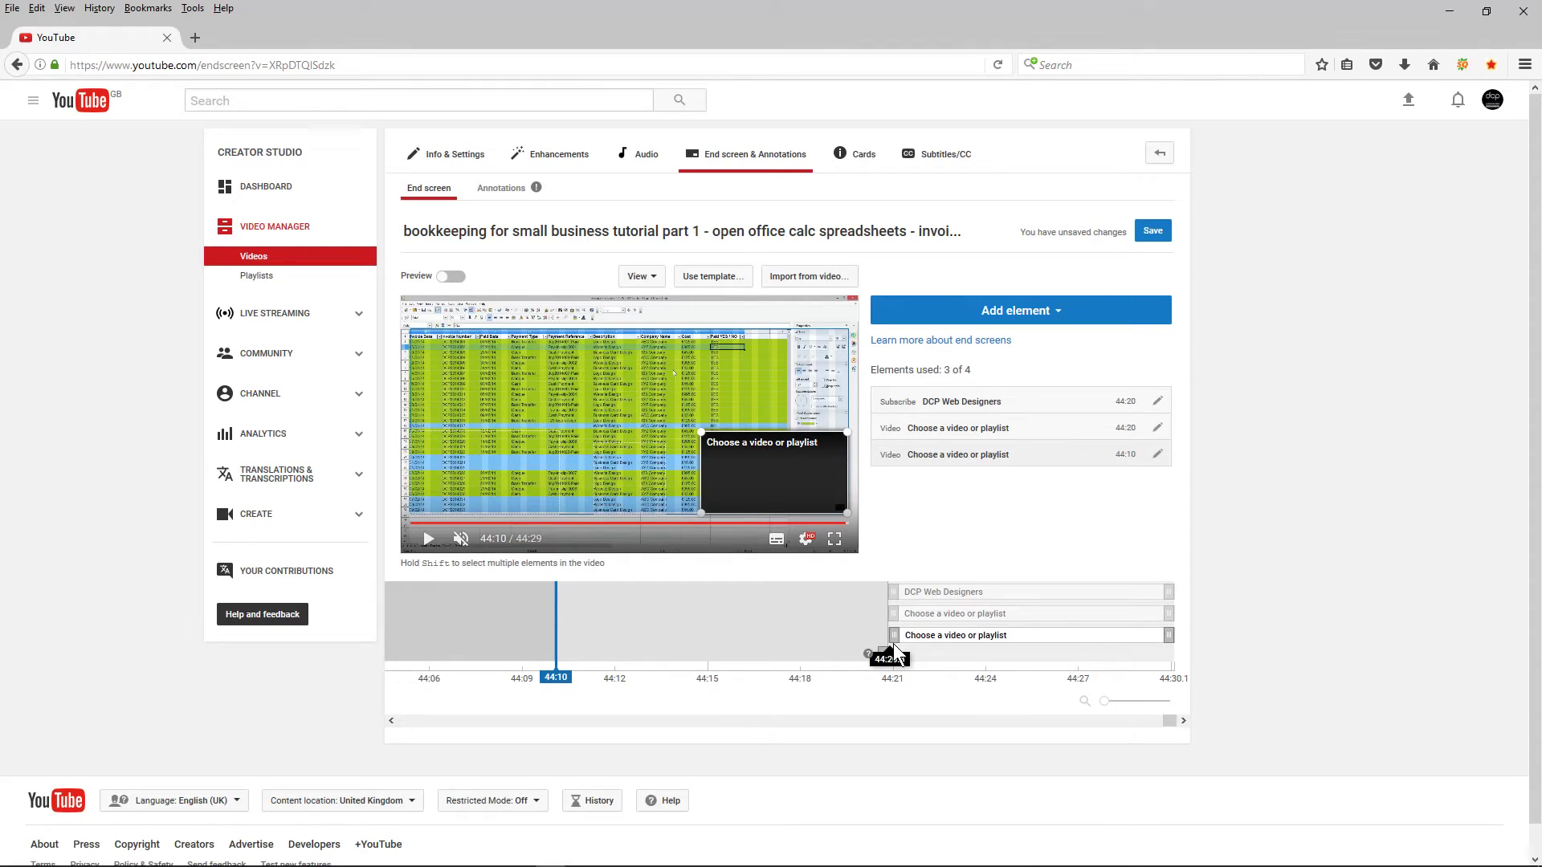
drag(893, 645, 893, 645)
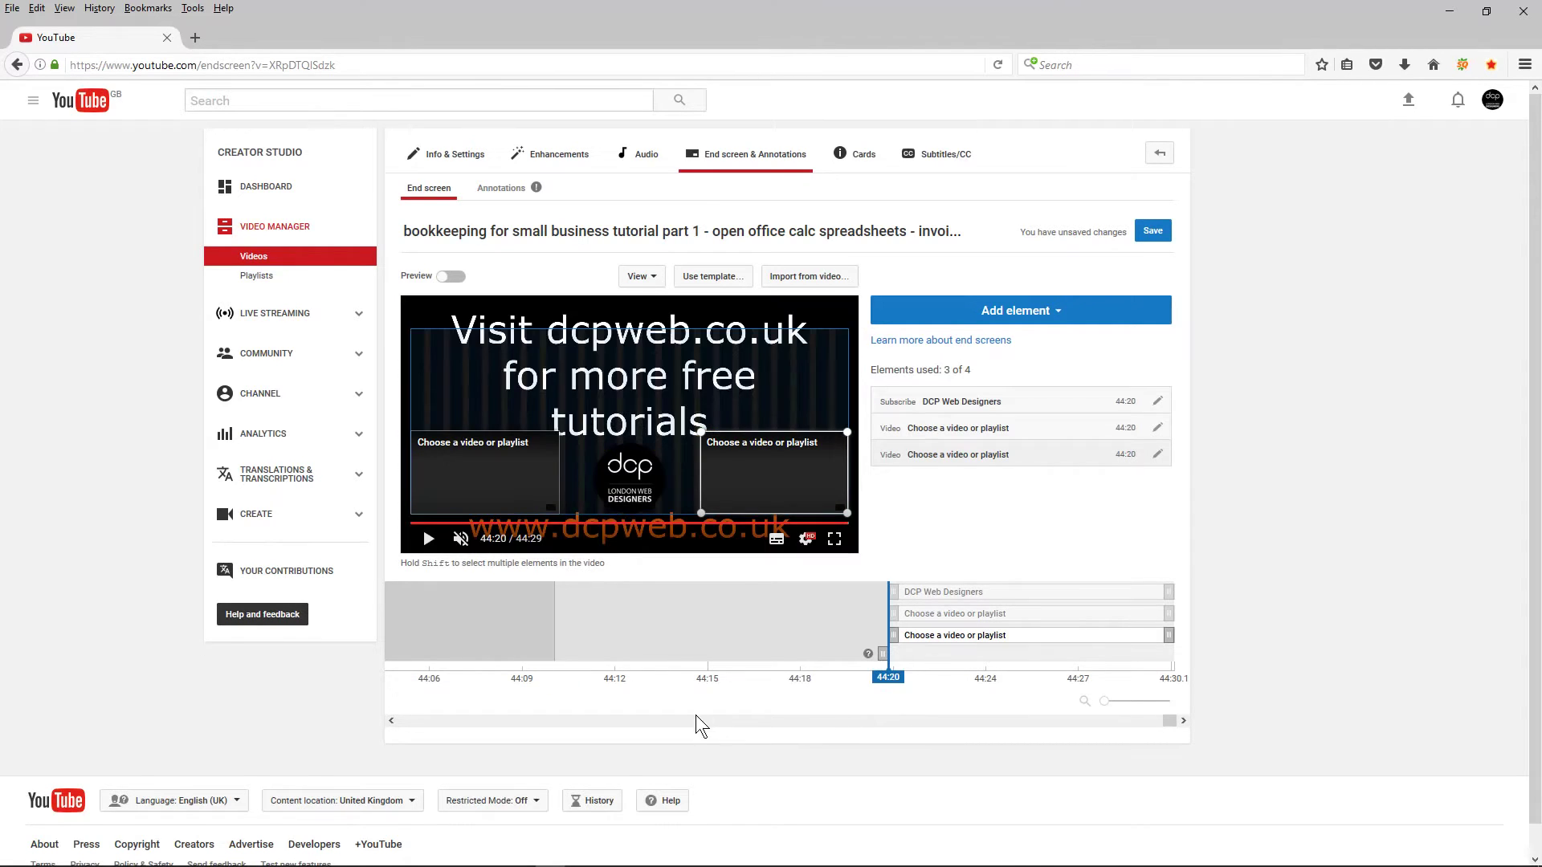
drag(901, 679, 837, 689)
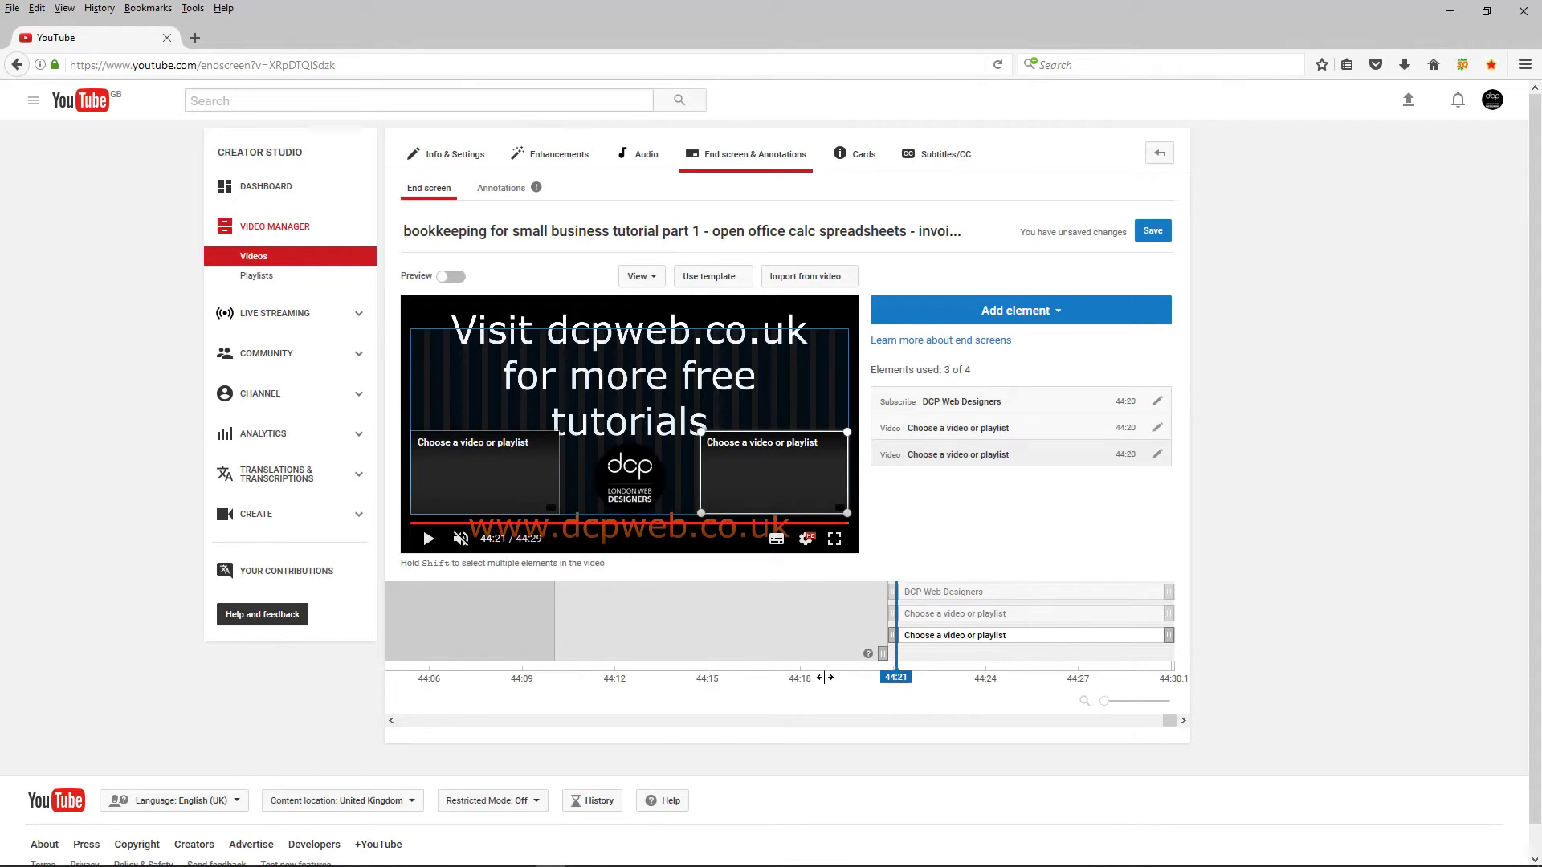
click(798, 679)
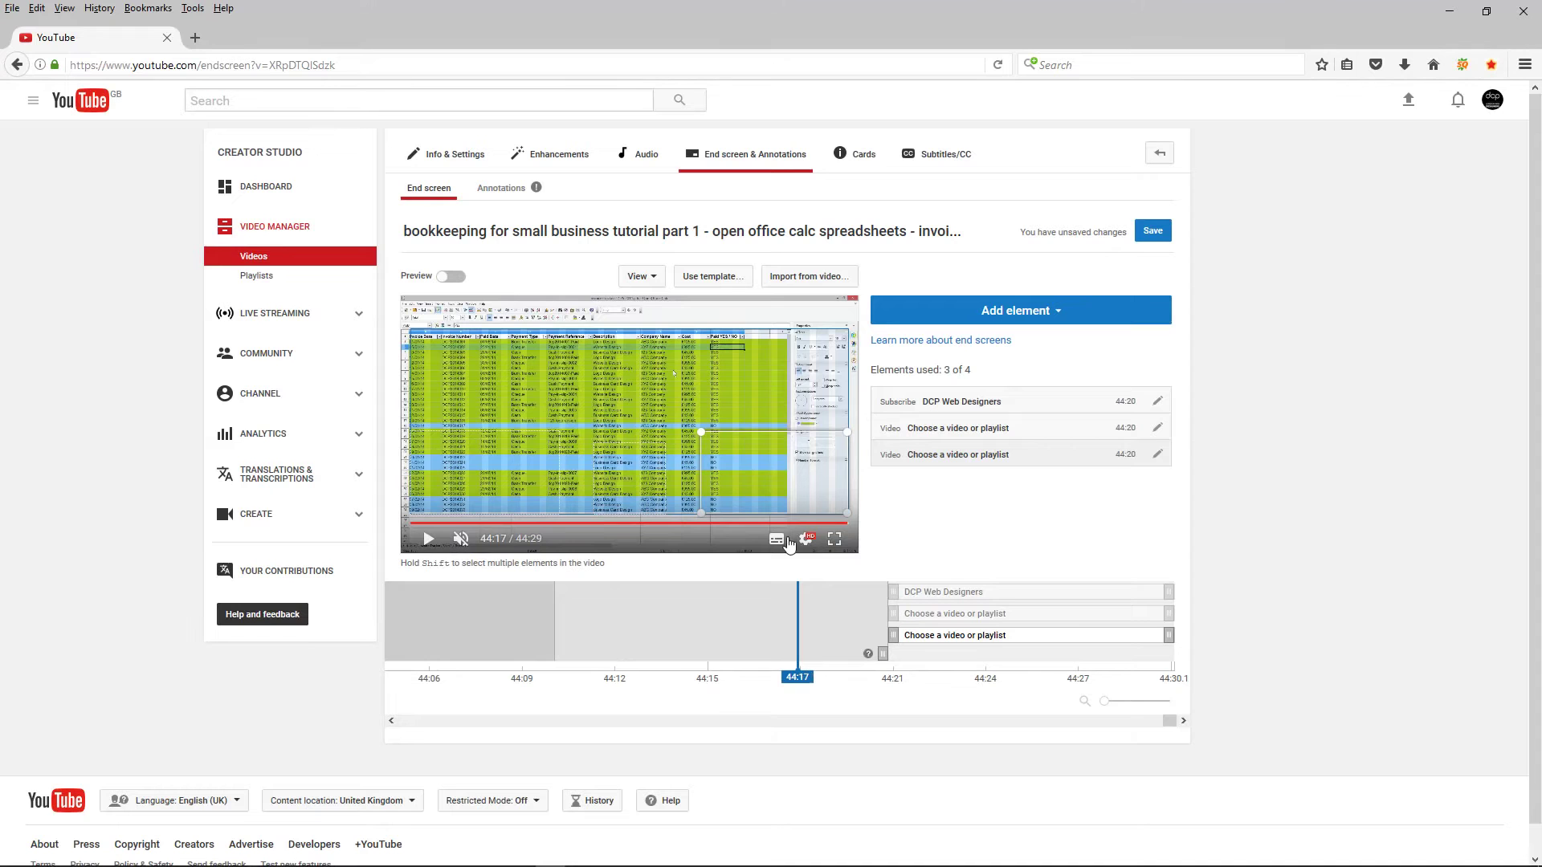
click(427, 538)
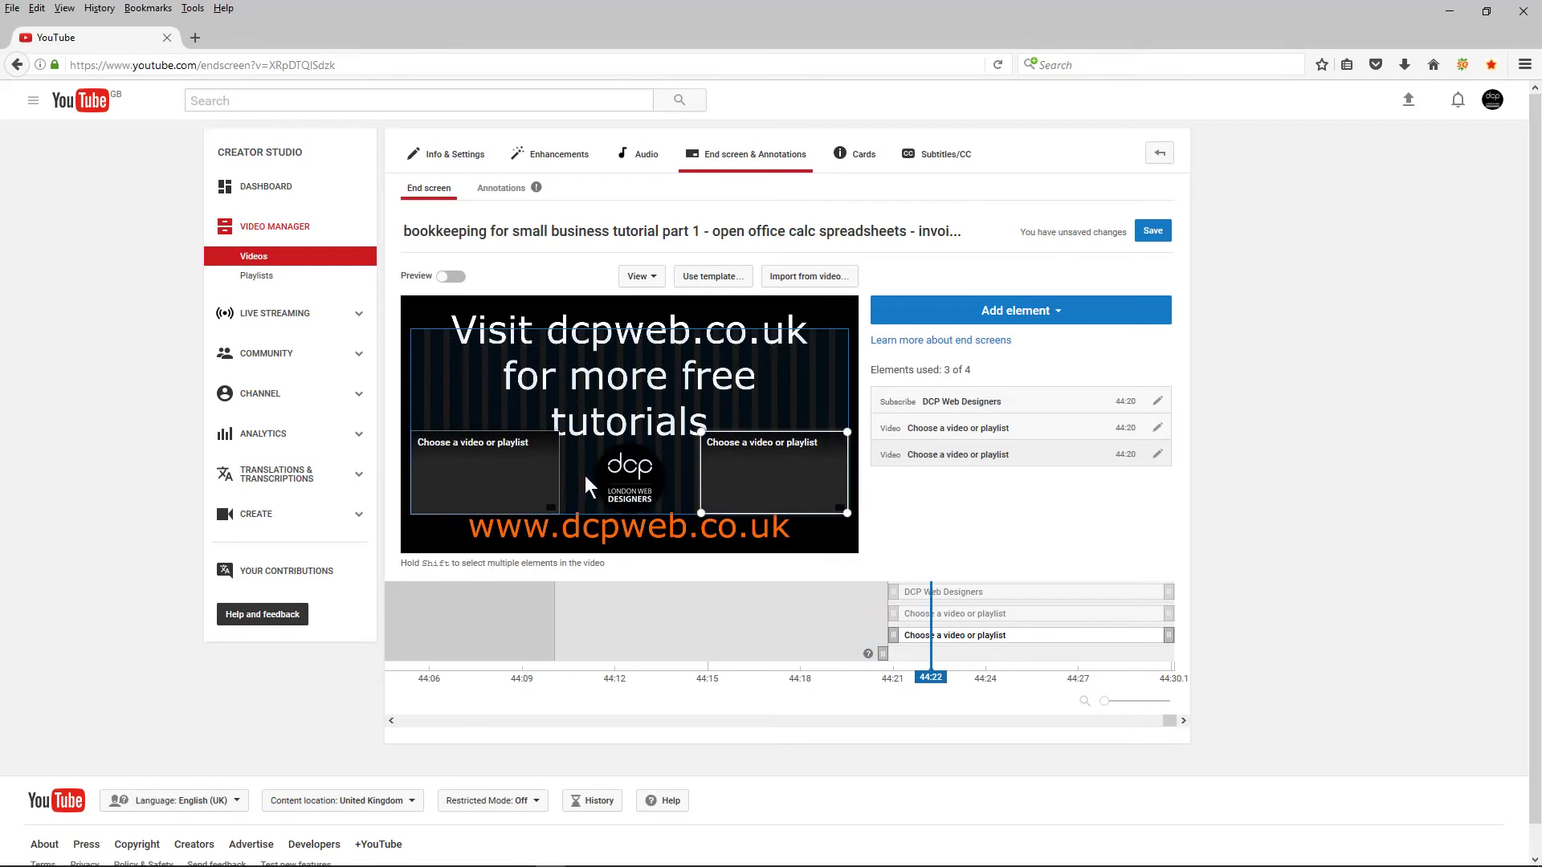
click(719, 464)
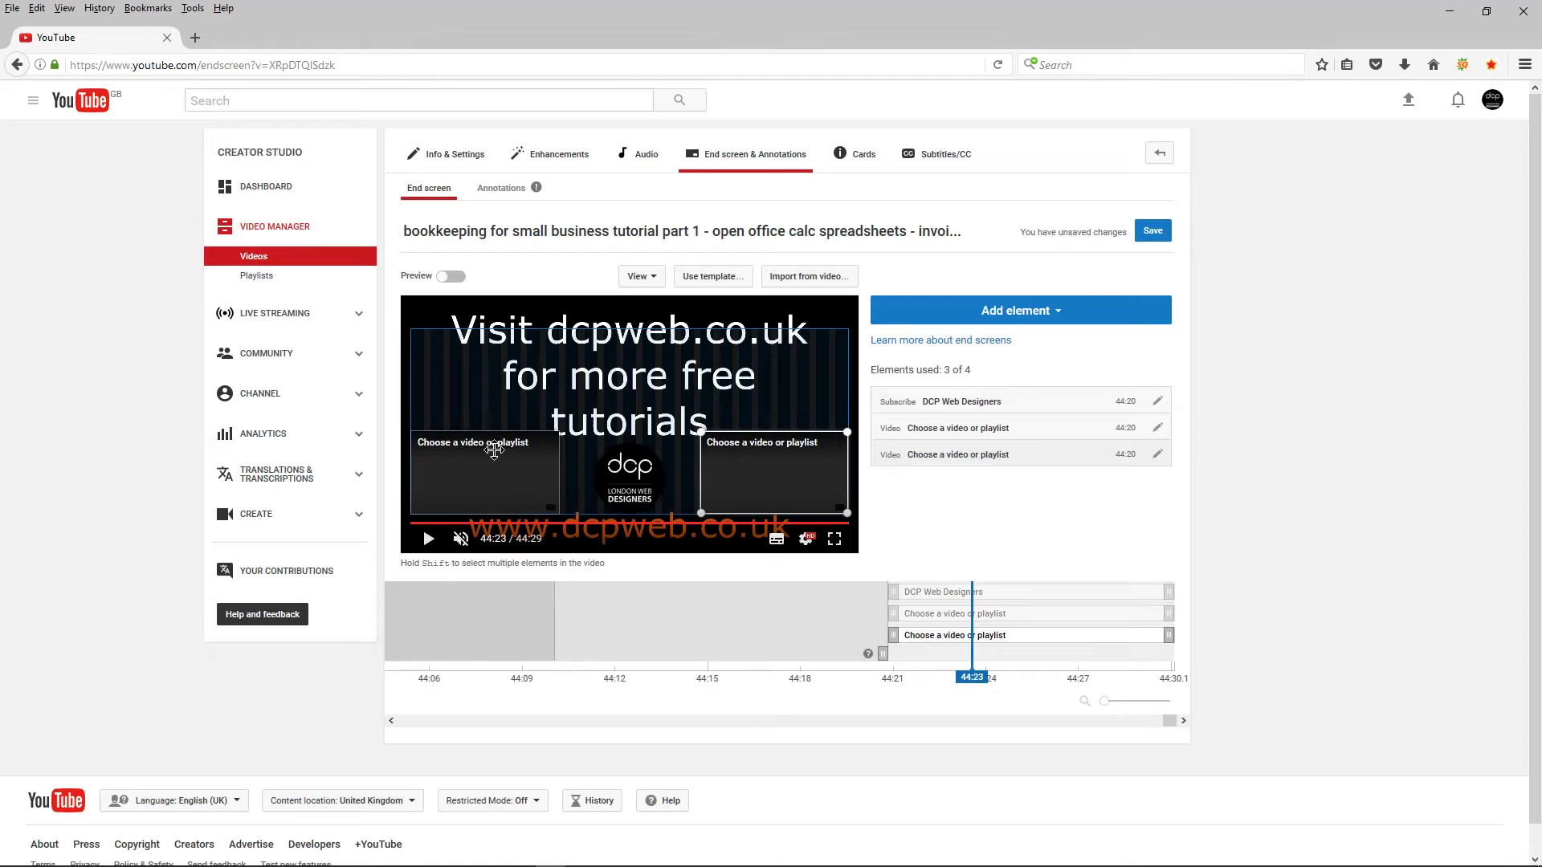
click(482, 471)
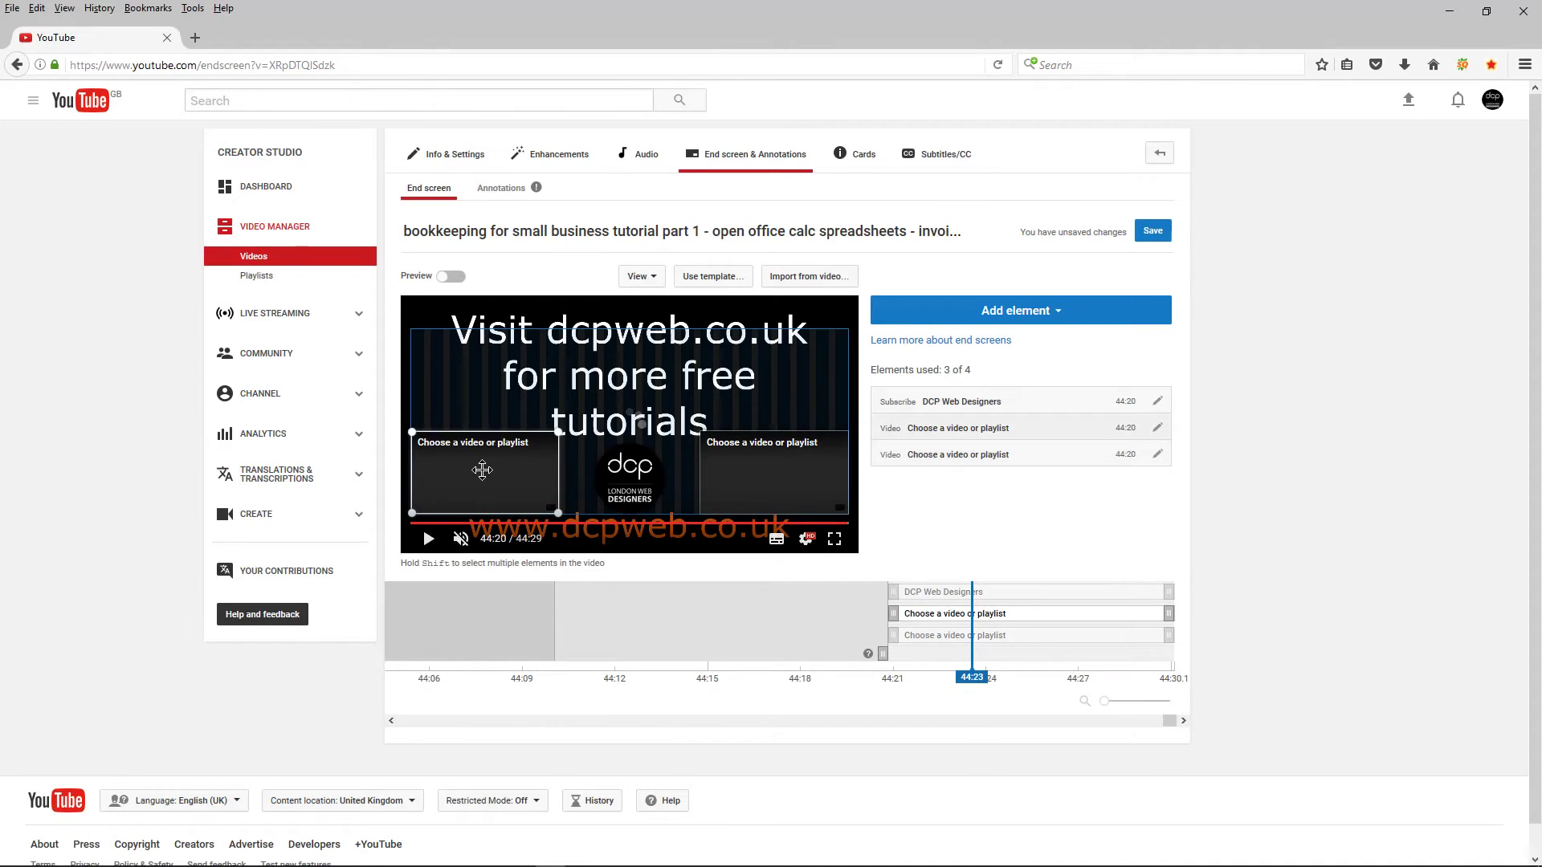
Step: Link the left video element to the 1:09:11 bookkeeping small business tutorial part 2 from Uploads
double_click(482, 471)
scroll(738, 524, down, 1)
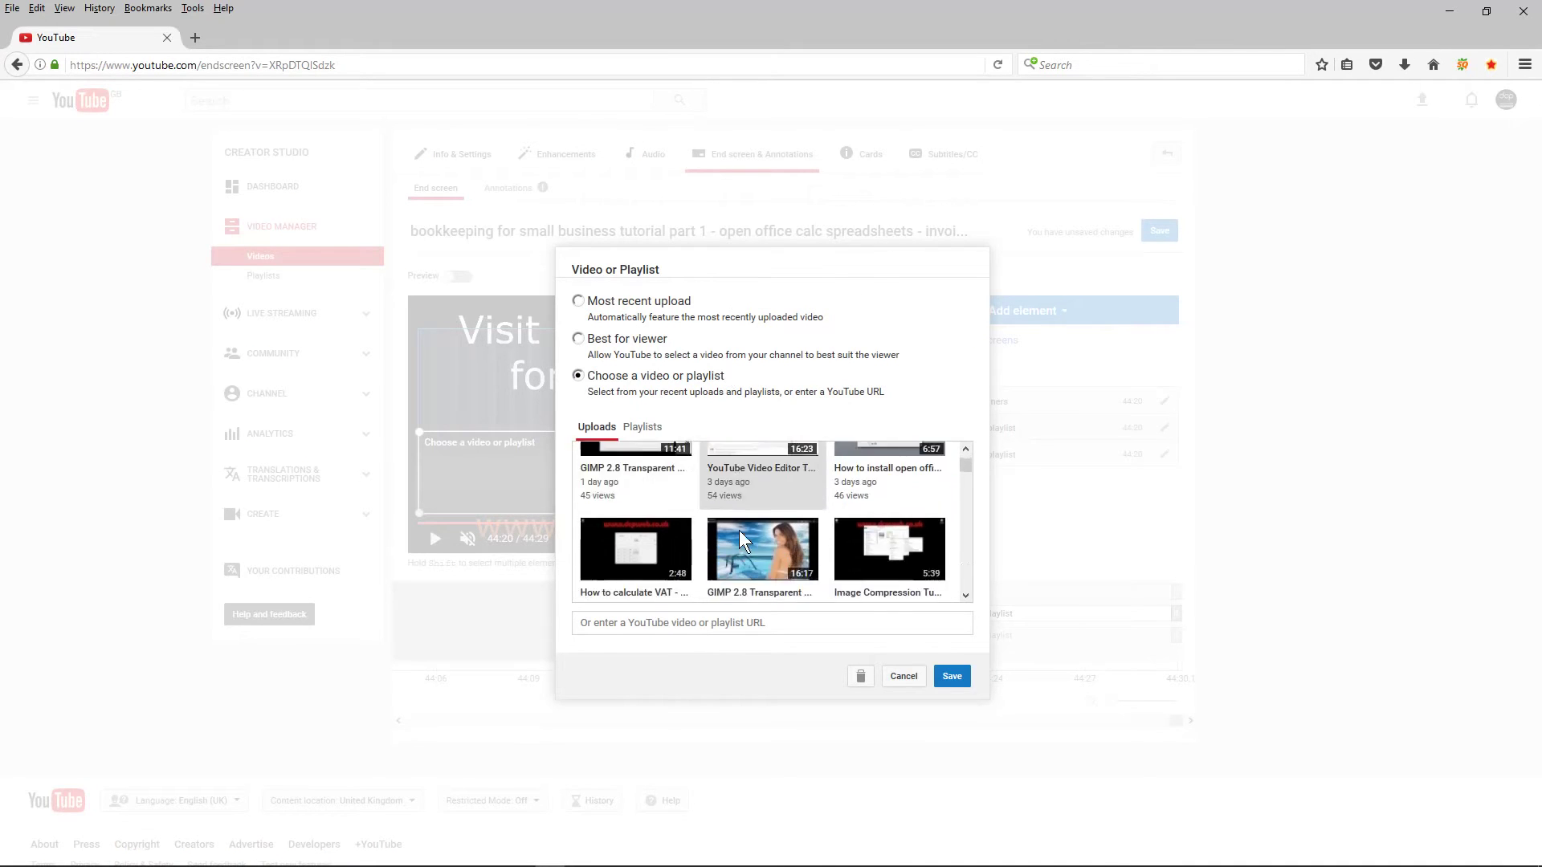
scroll(738, 530, down, 8)
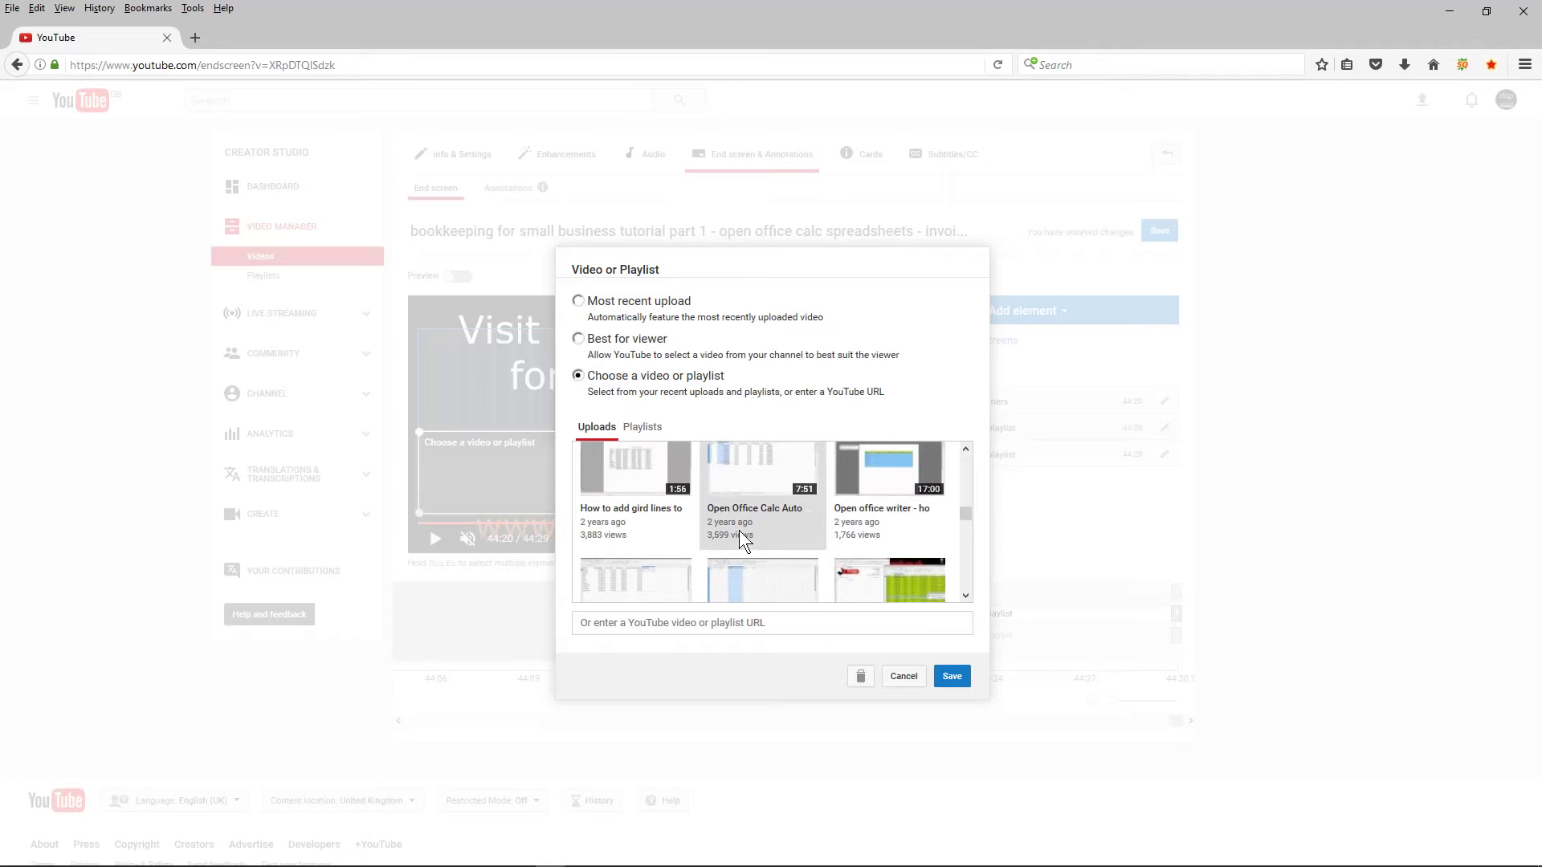
scroll(739, 530, down, 3)
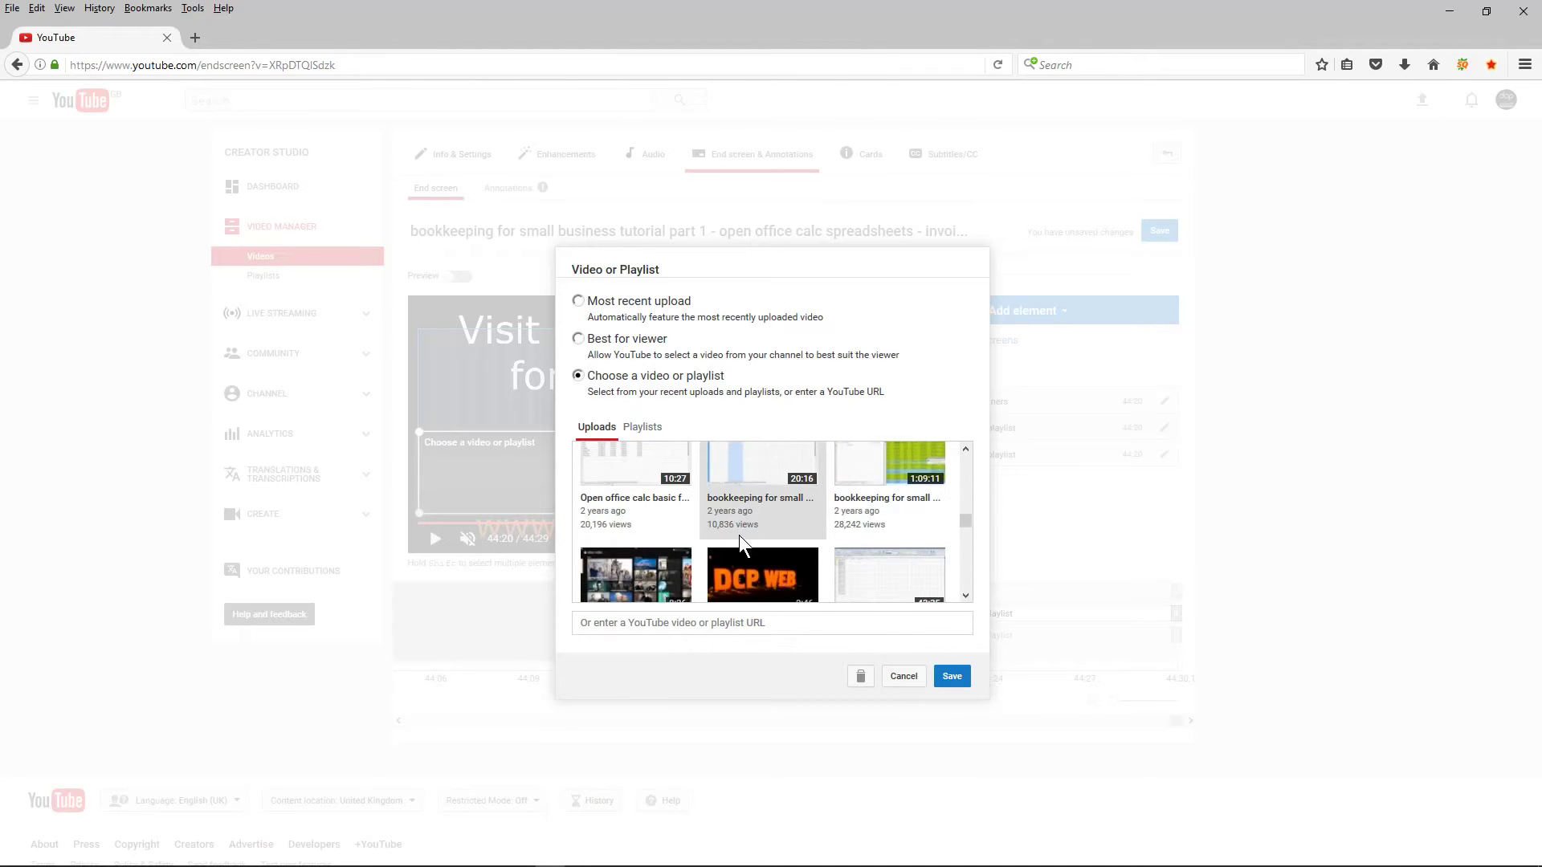
click(870, 465)
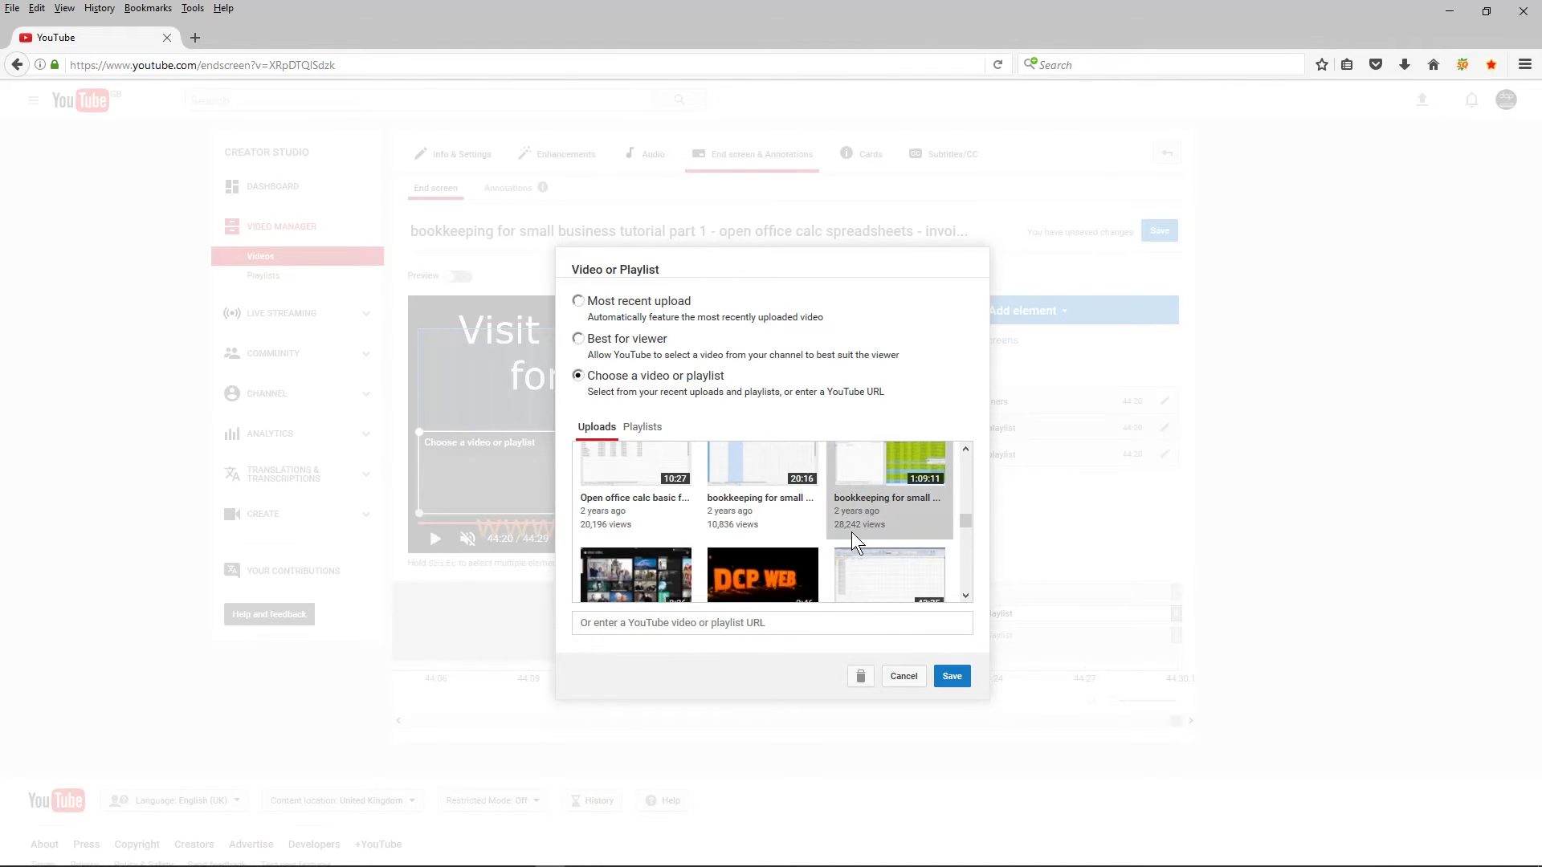
scroll(851, 531, down, 5)
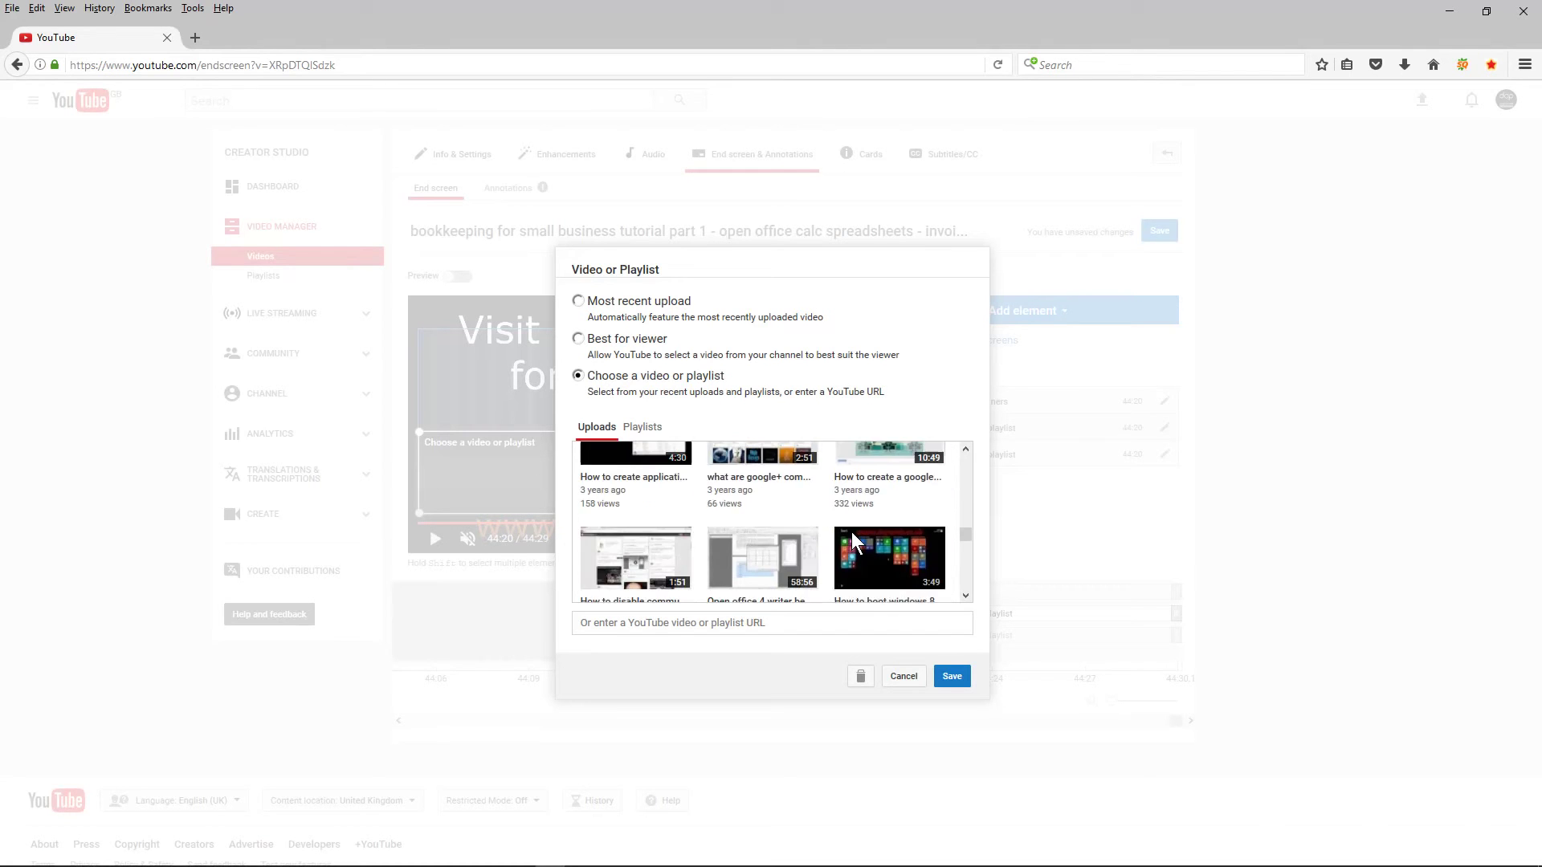
scroll(852, 532, down, 6)
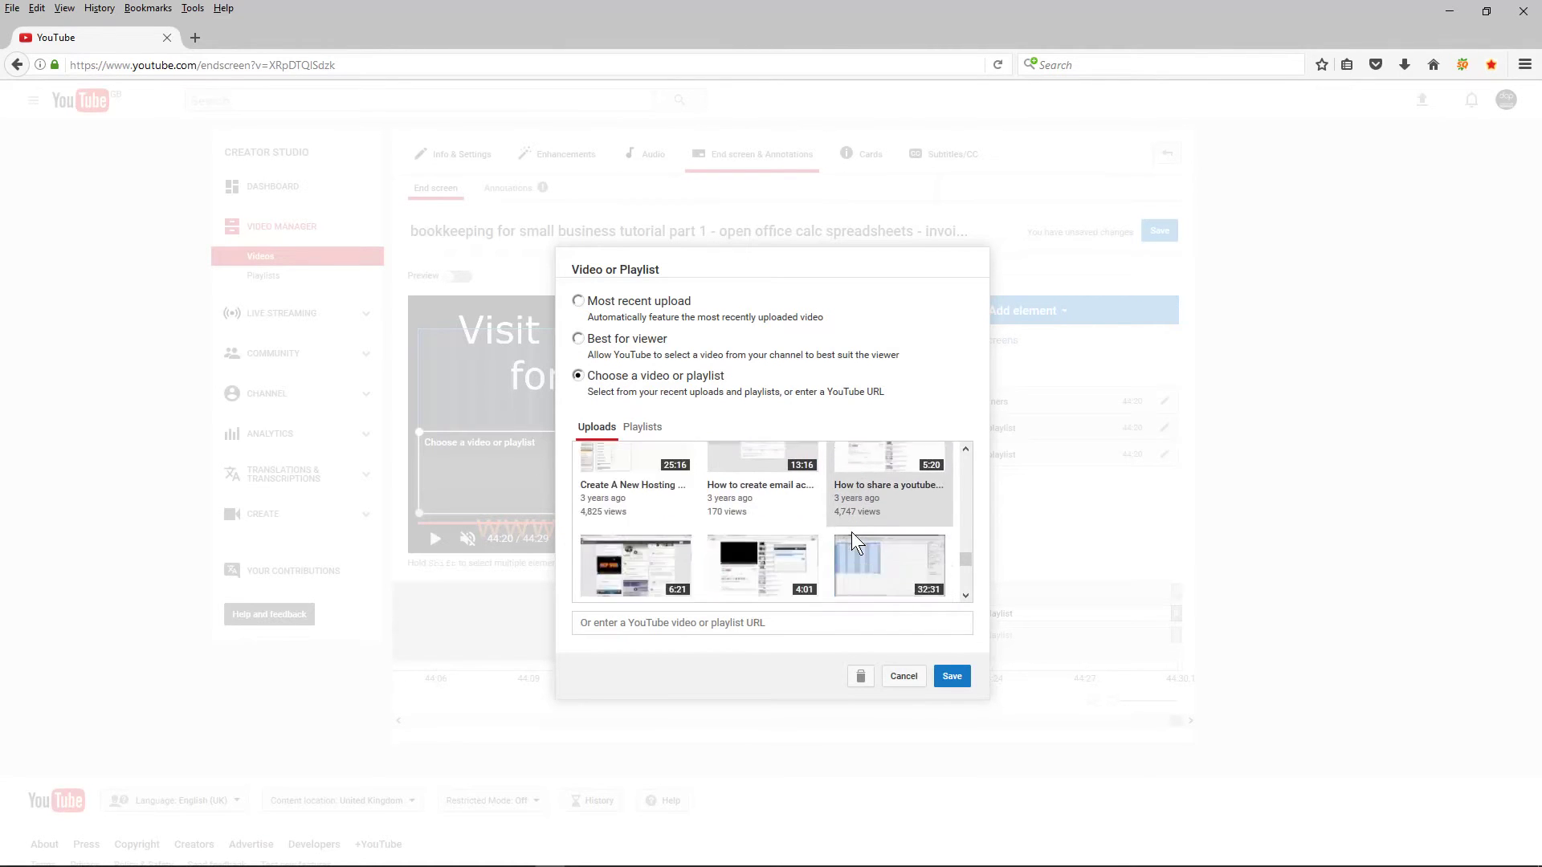
scroll(851, 532, down, 5)
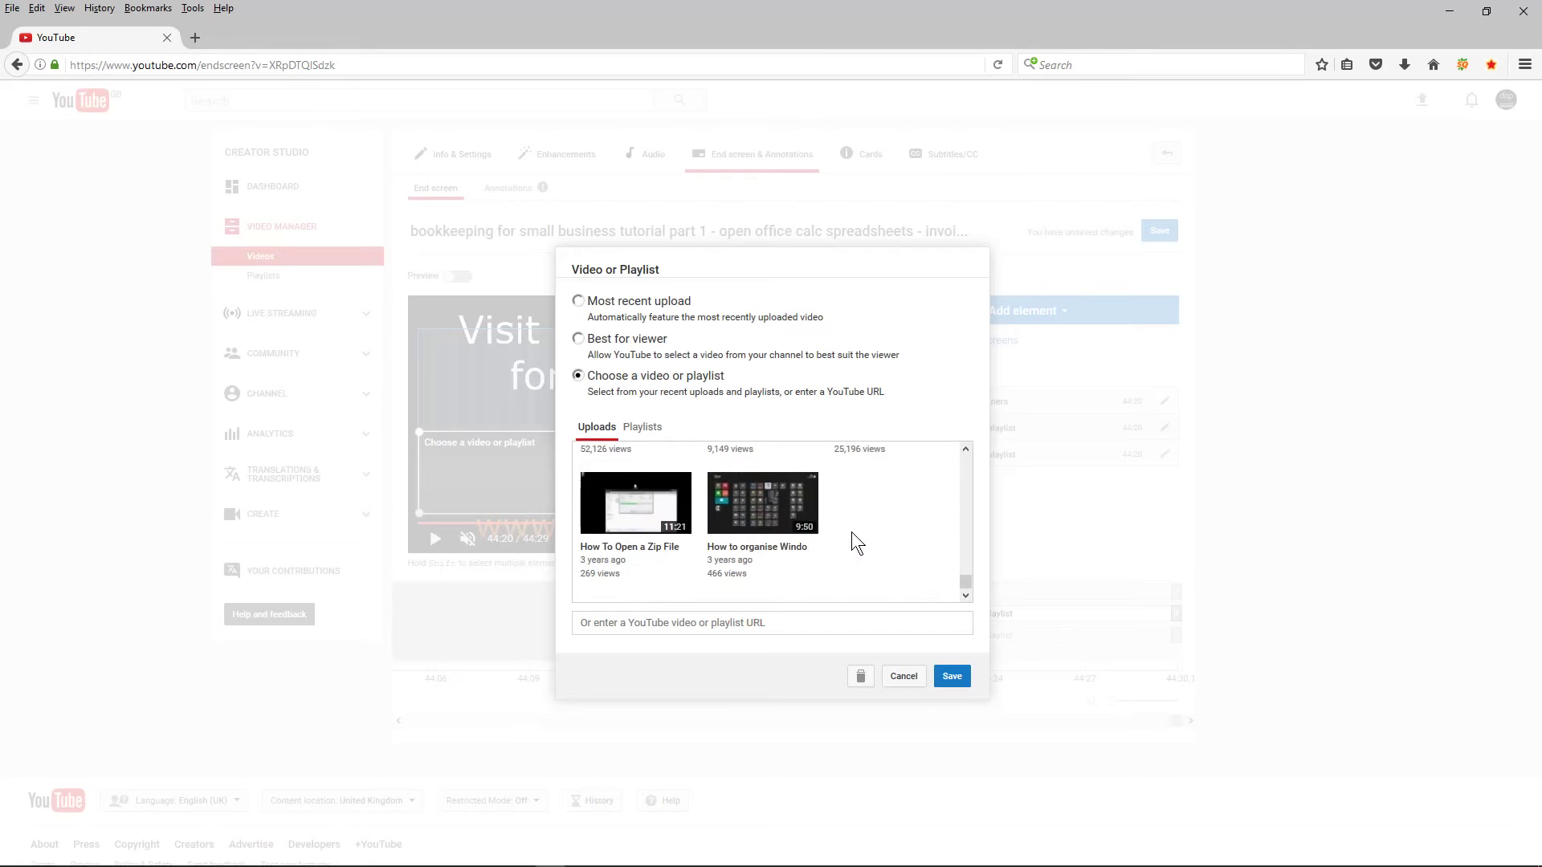
scroll(851, 532, up, 5)
scroll(852, 531, up, 5)
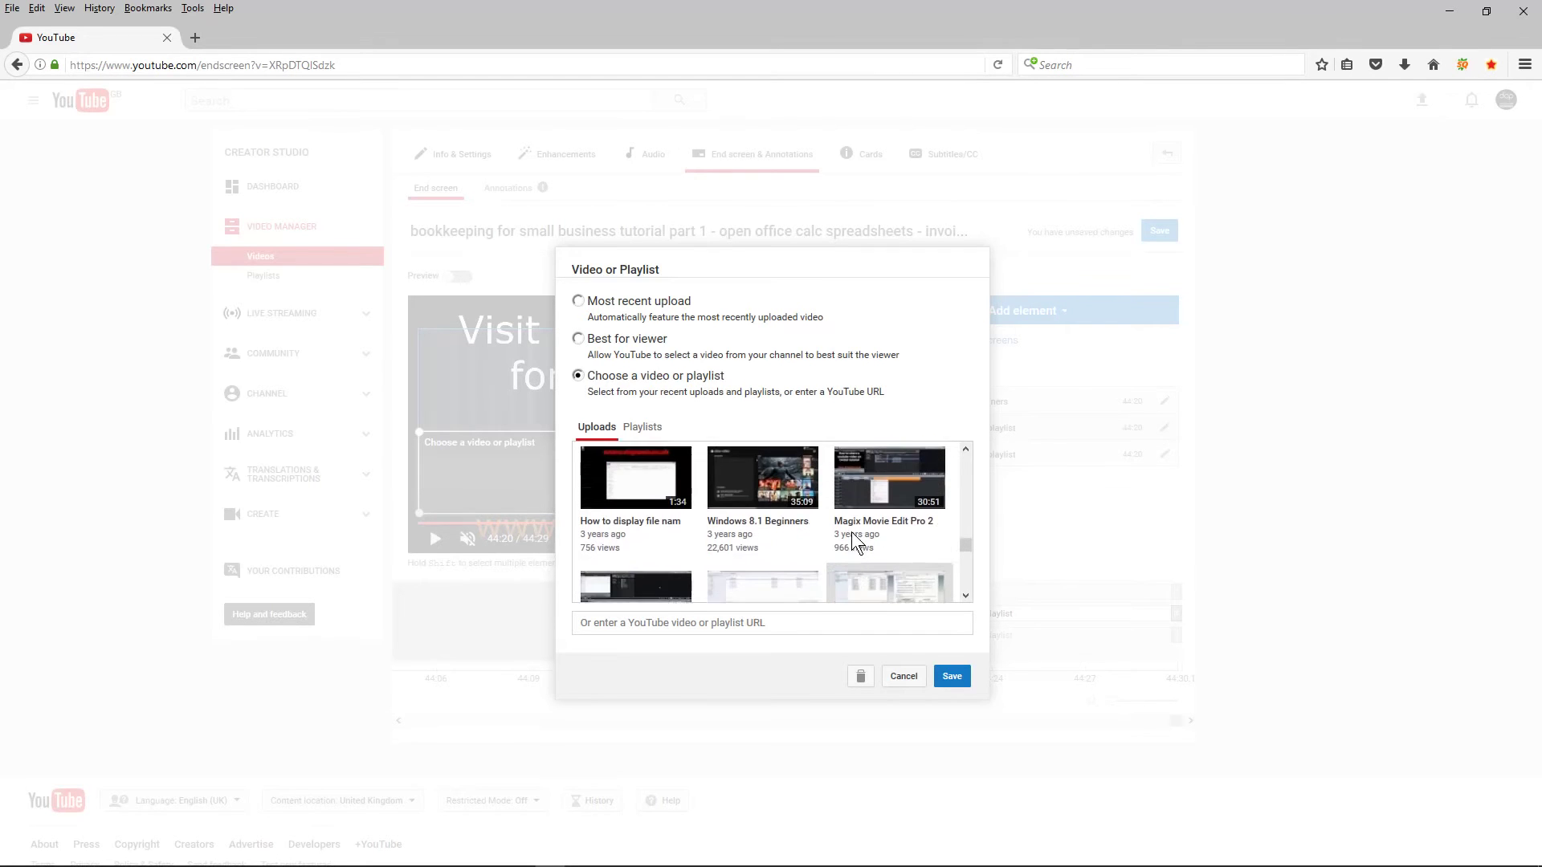
scroll(851, 532, up, 5)
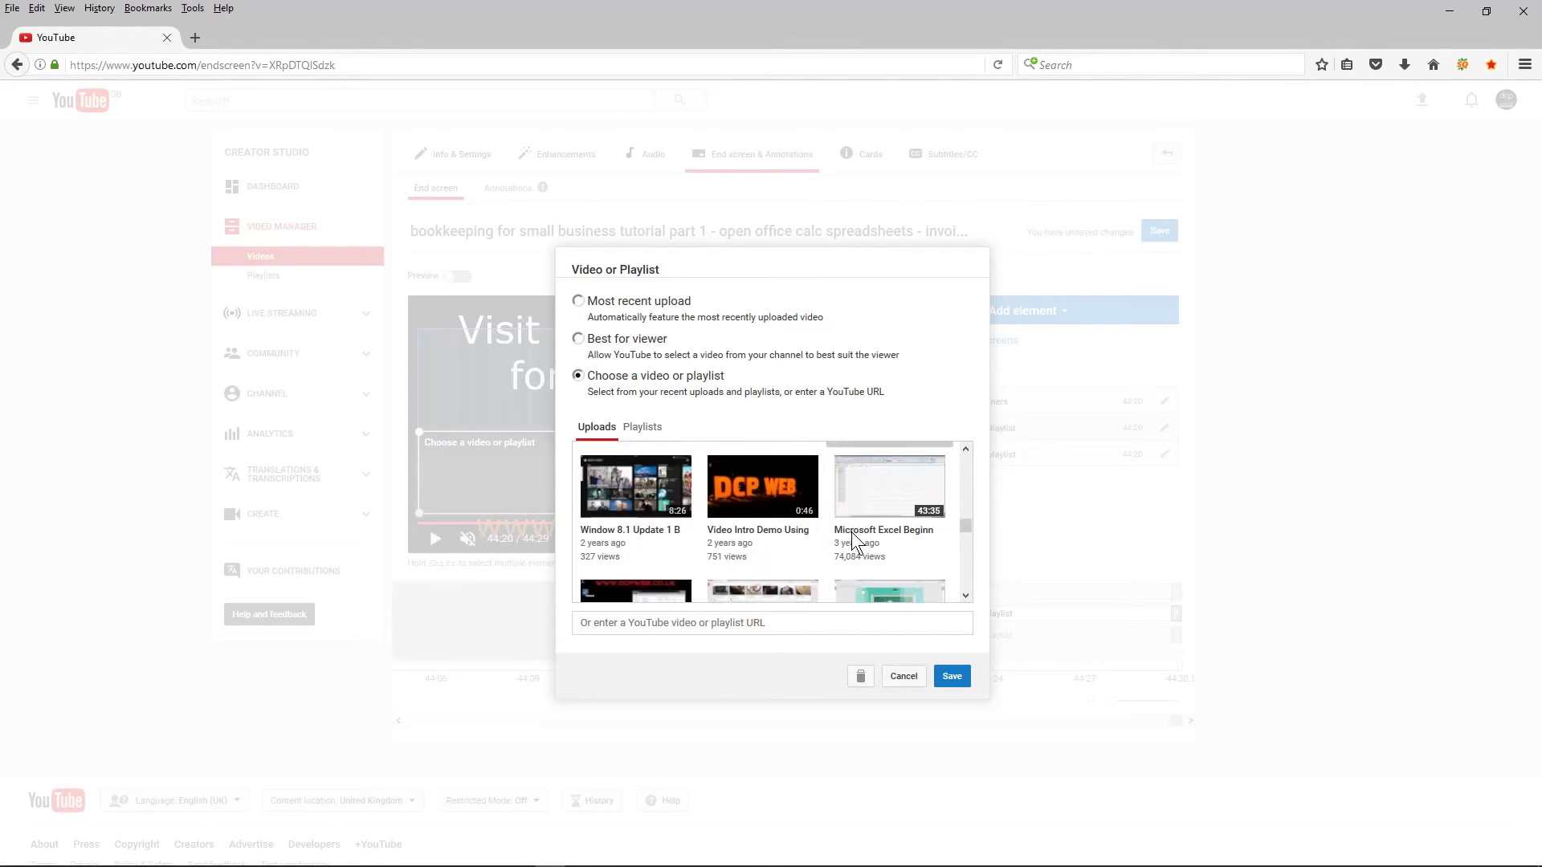
scroll(851, 532, up, 1)
scroll(851, 532, up, 5)
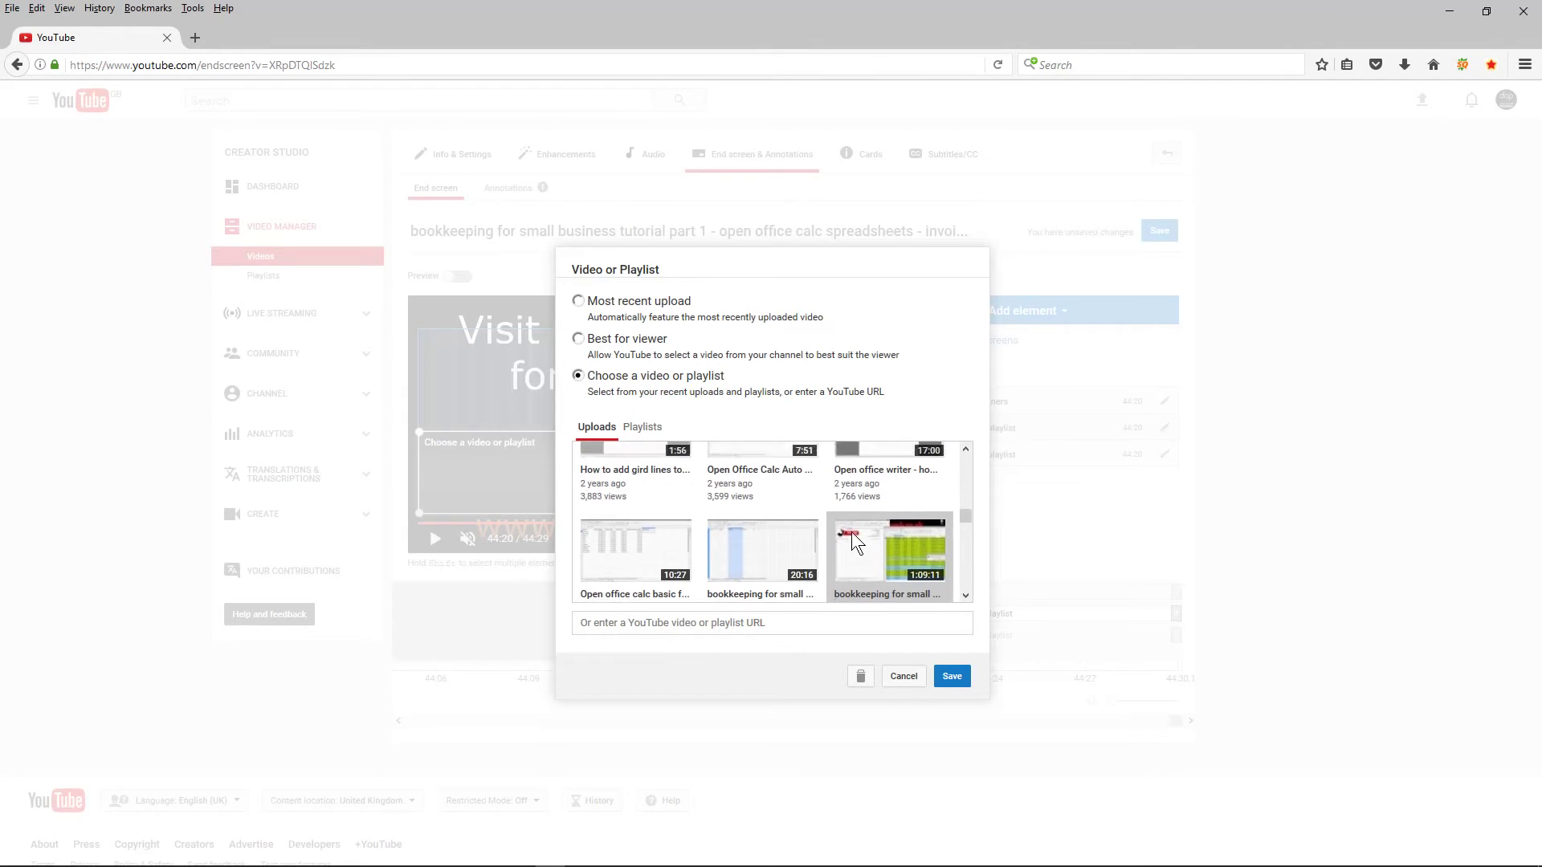
scroll(851, 532, down, 5)
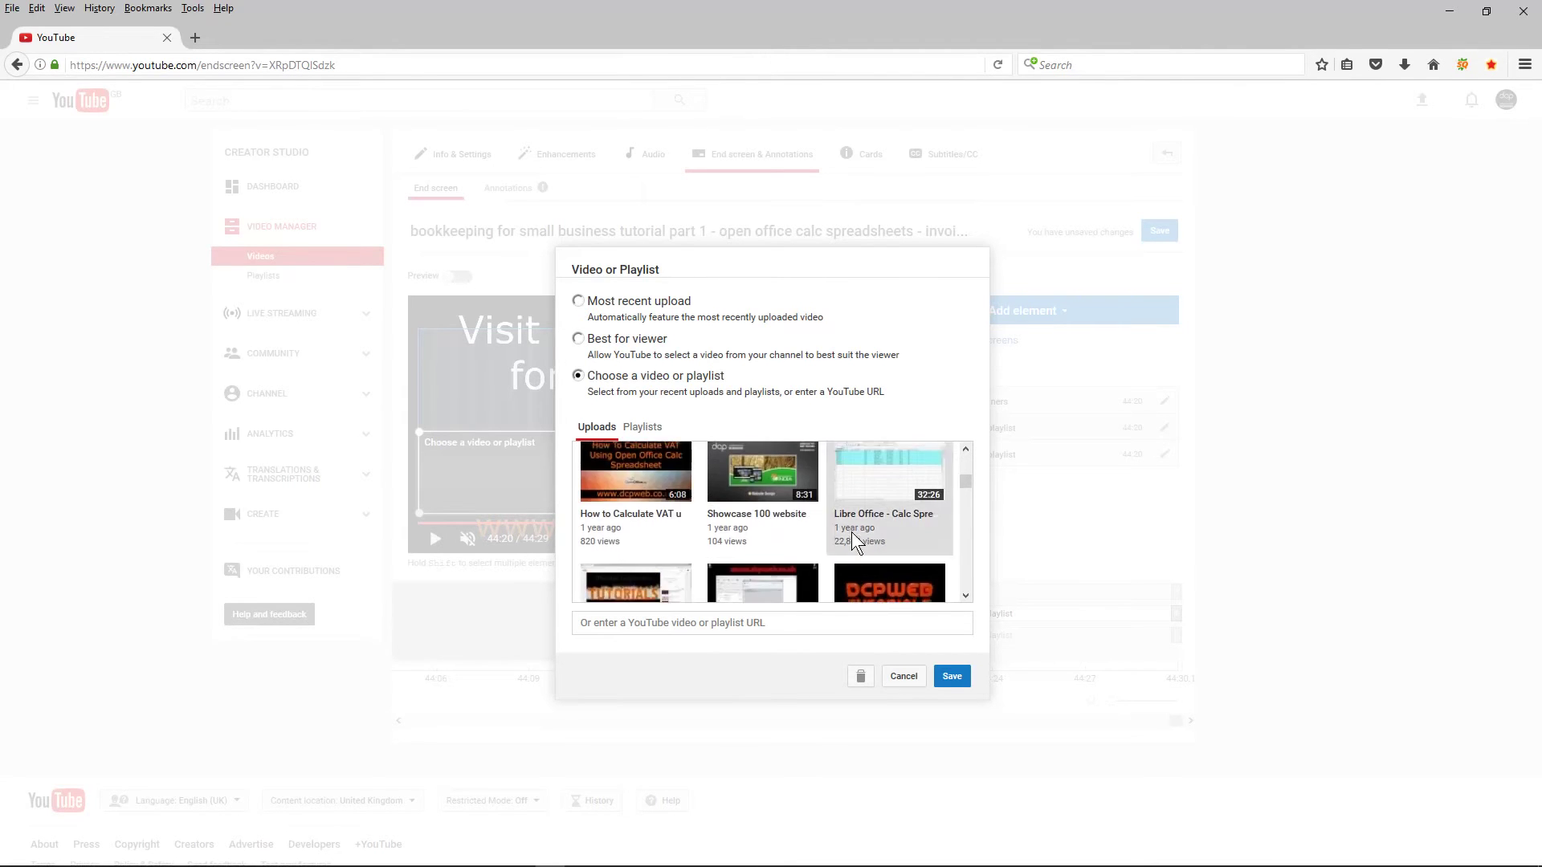
scroll(852, 533, down, 3)
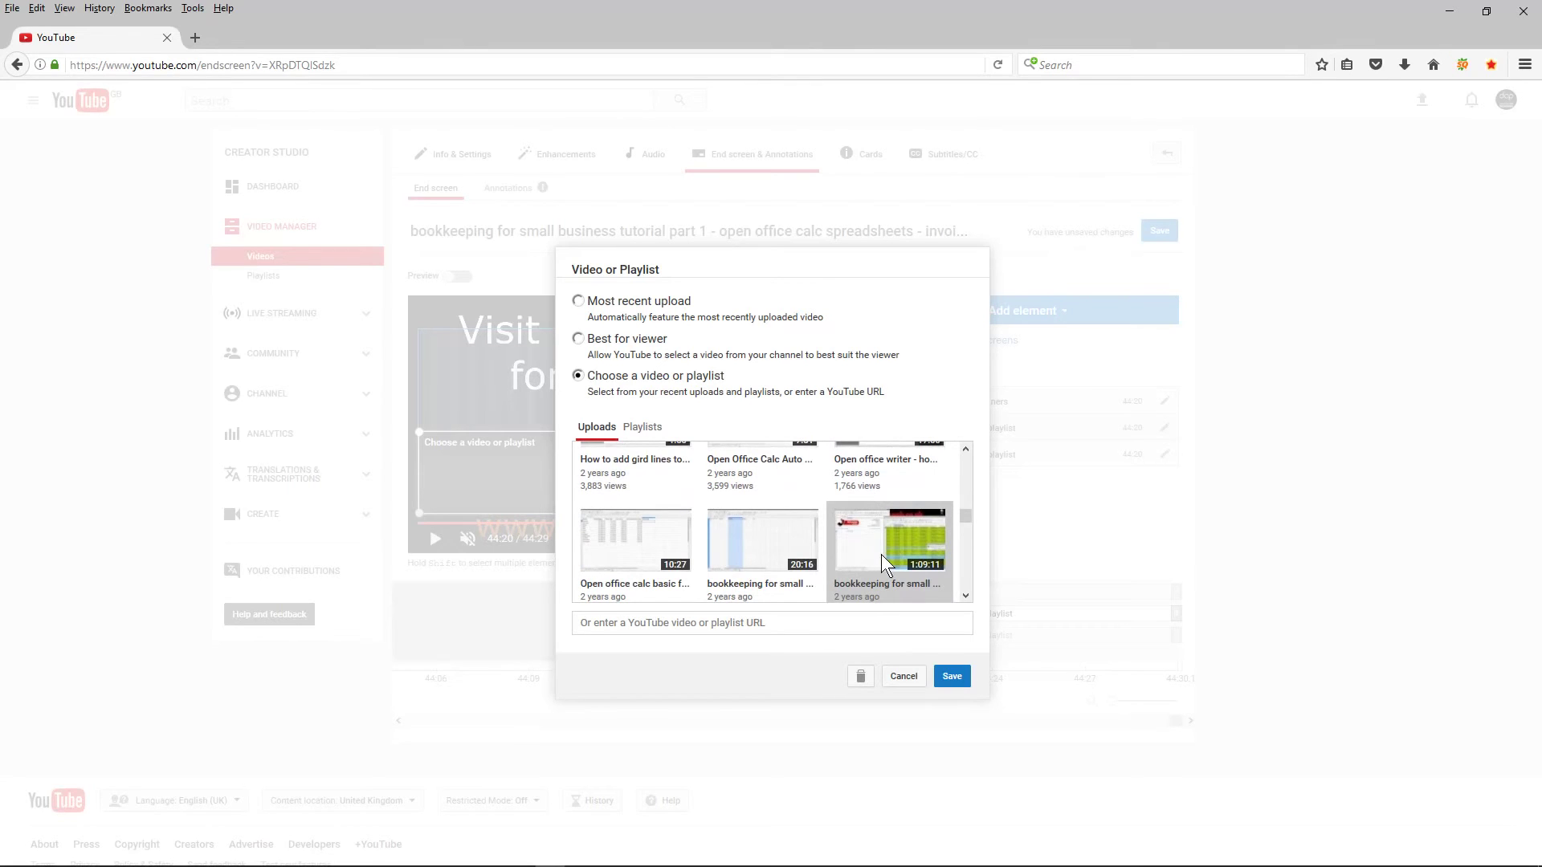
scroll(880, 554, down, 2)
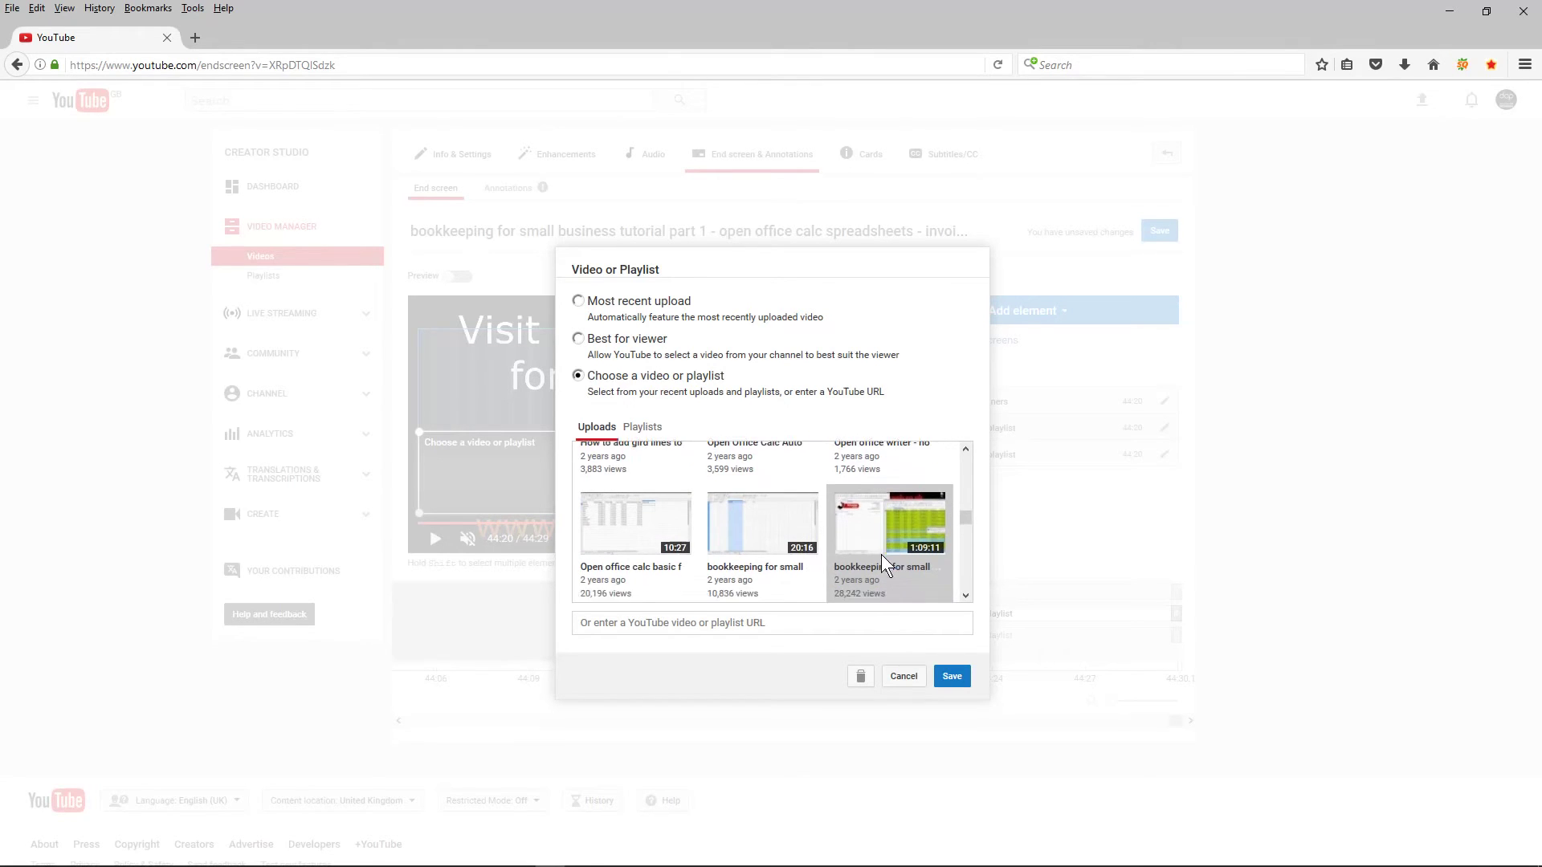
click(952, 674)
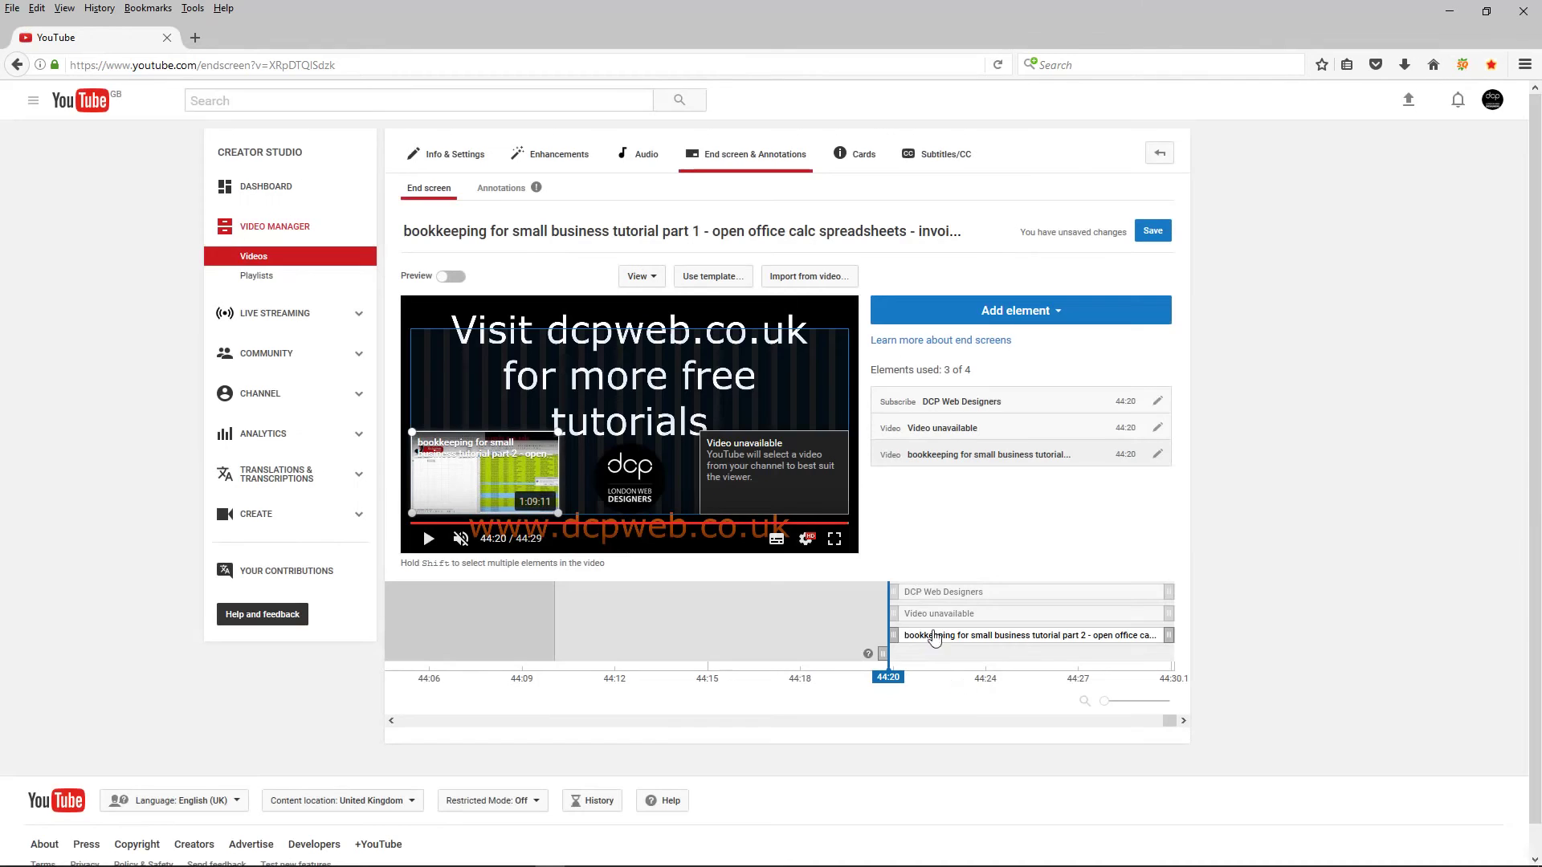
Step: Assign the 20:16 bookkeeping tutorial part 3 to the unavailable second video element
click(766, 470)
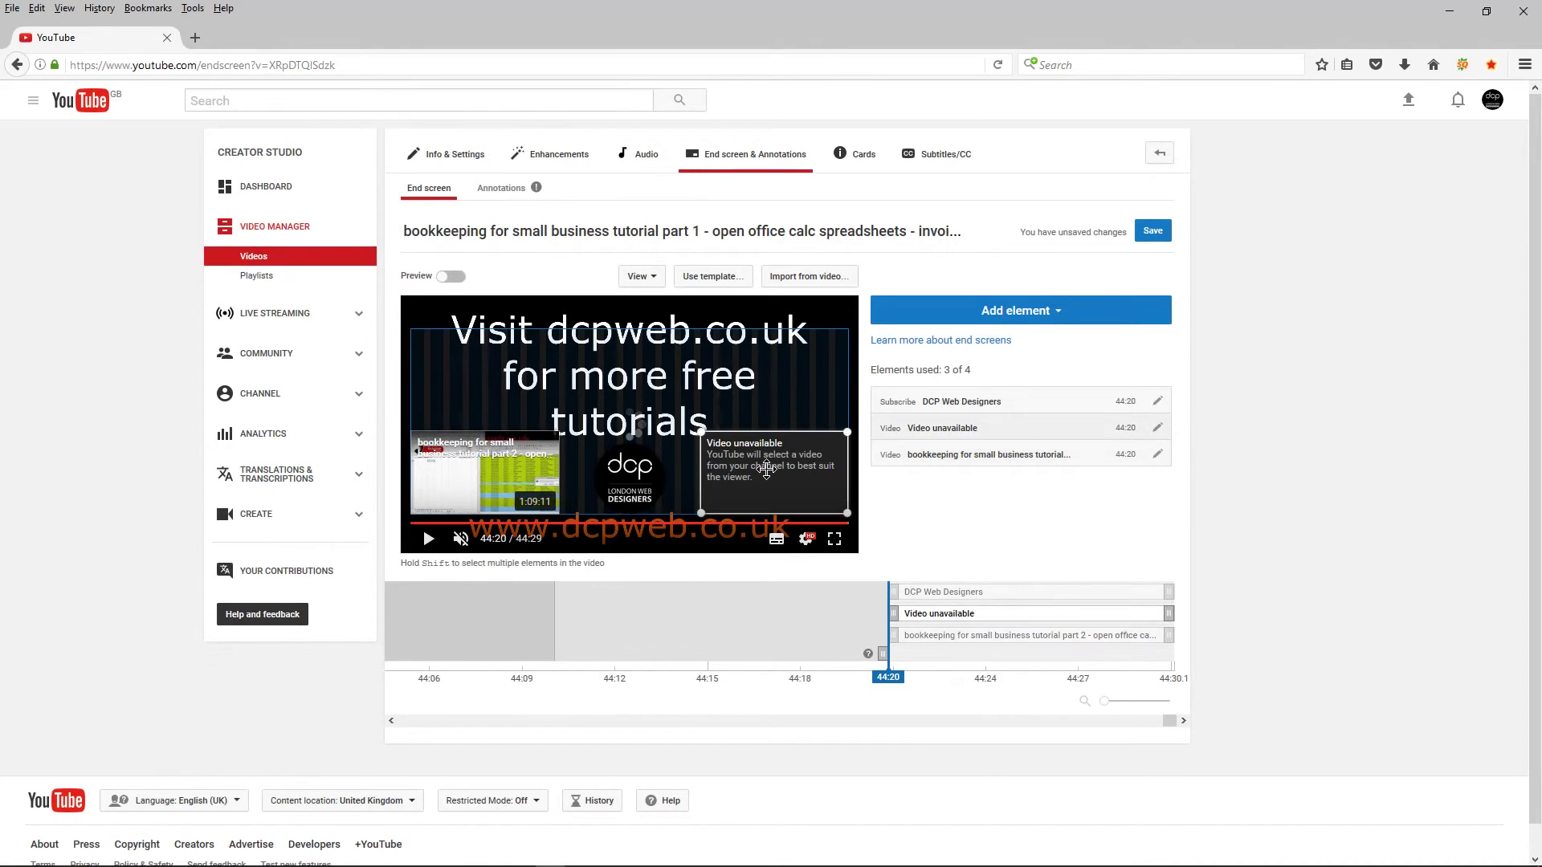
double_click(766, 469)
click(753, 503)
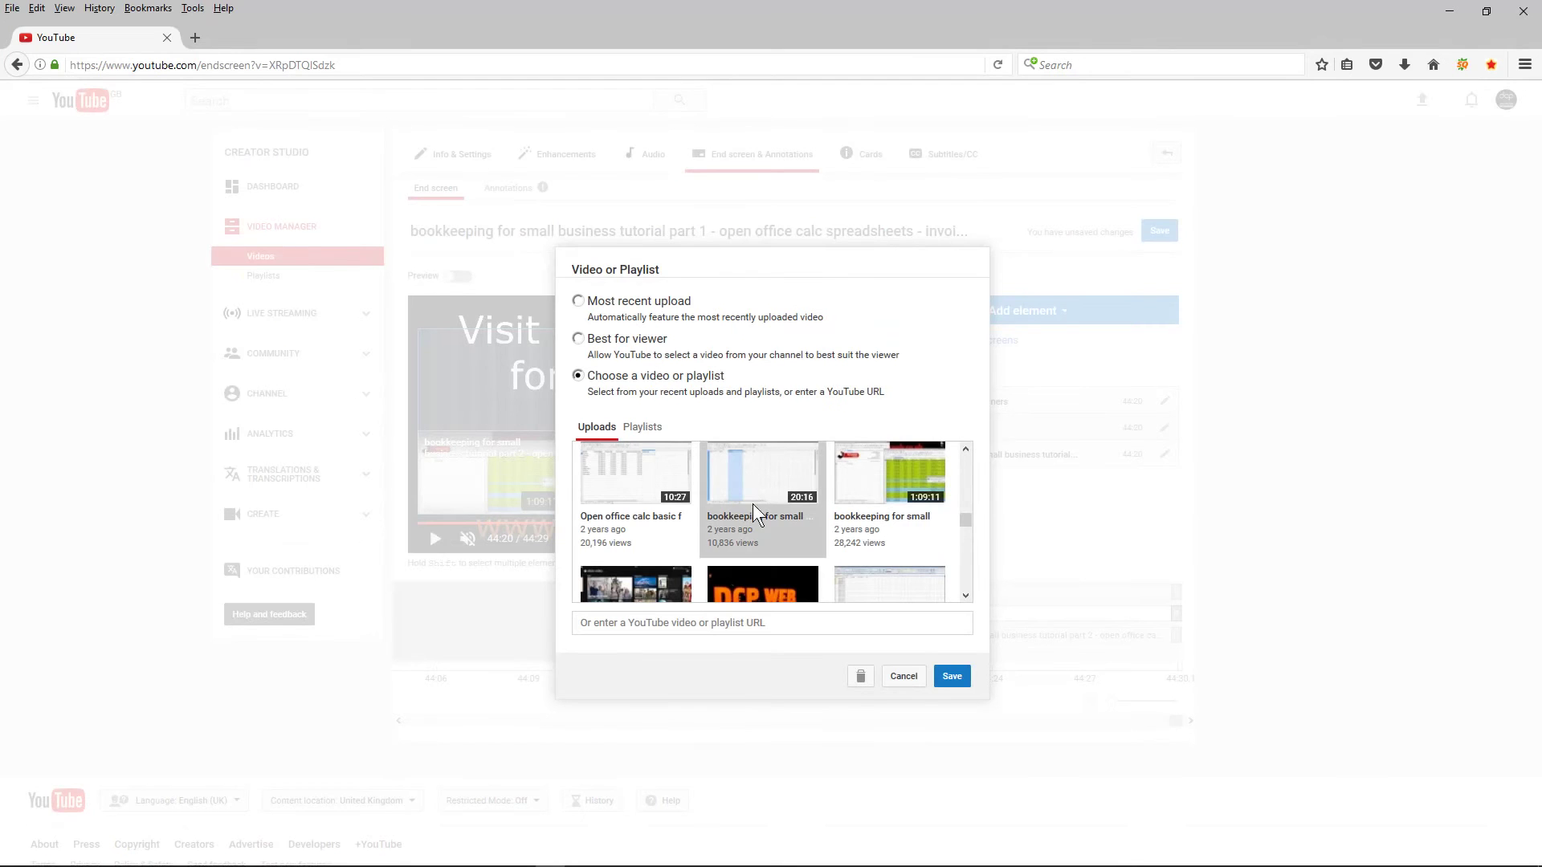
click(951, 677)
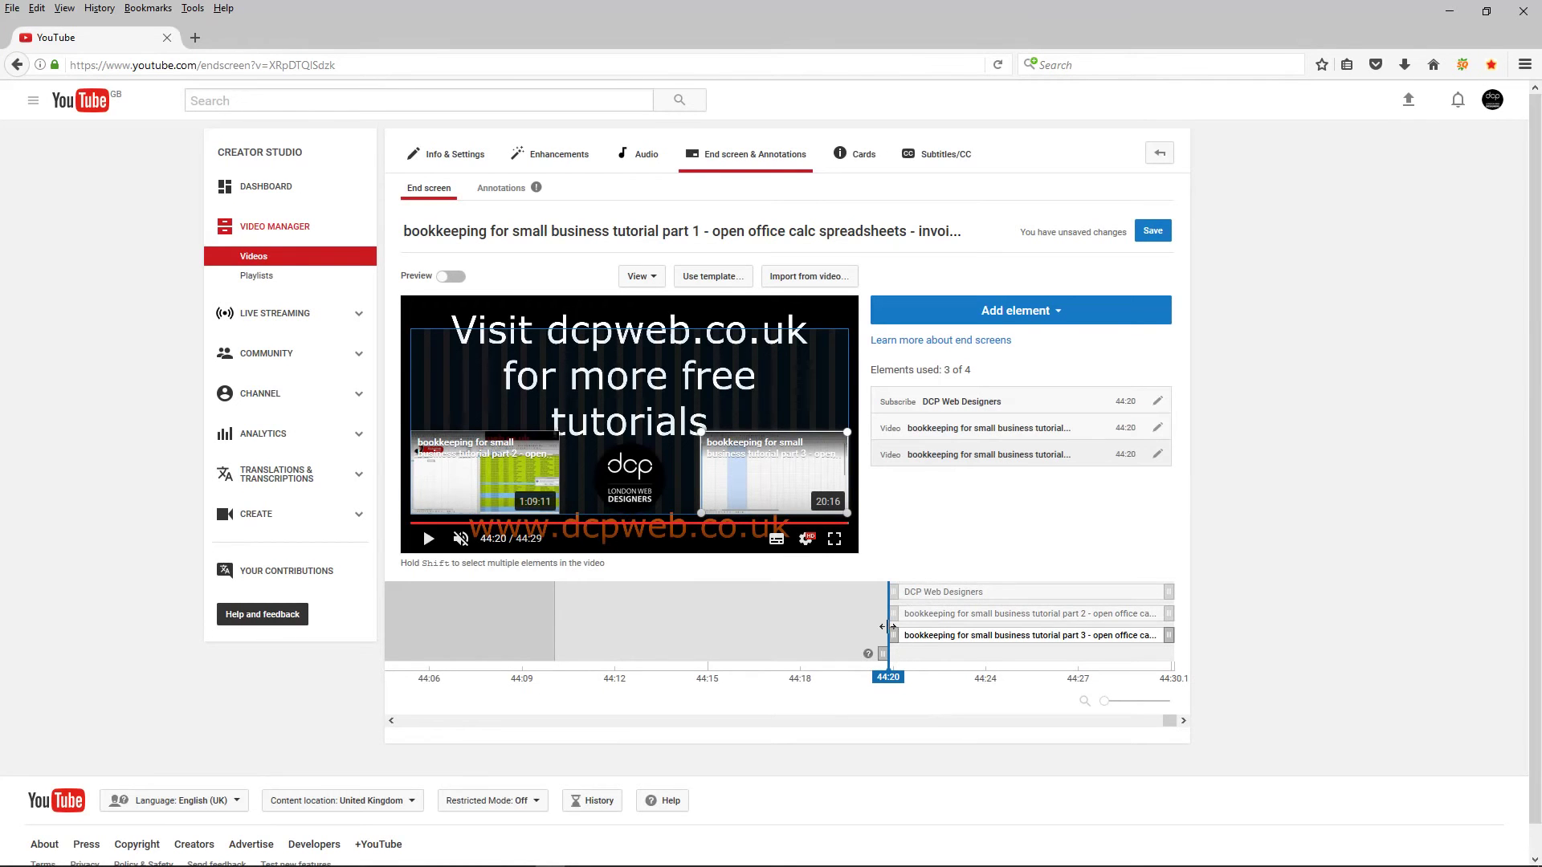
Step: Delay the part 2 video element to start at 44:21, then play and pause the preview
drag(892, 613, 835, 686)
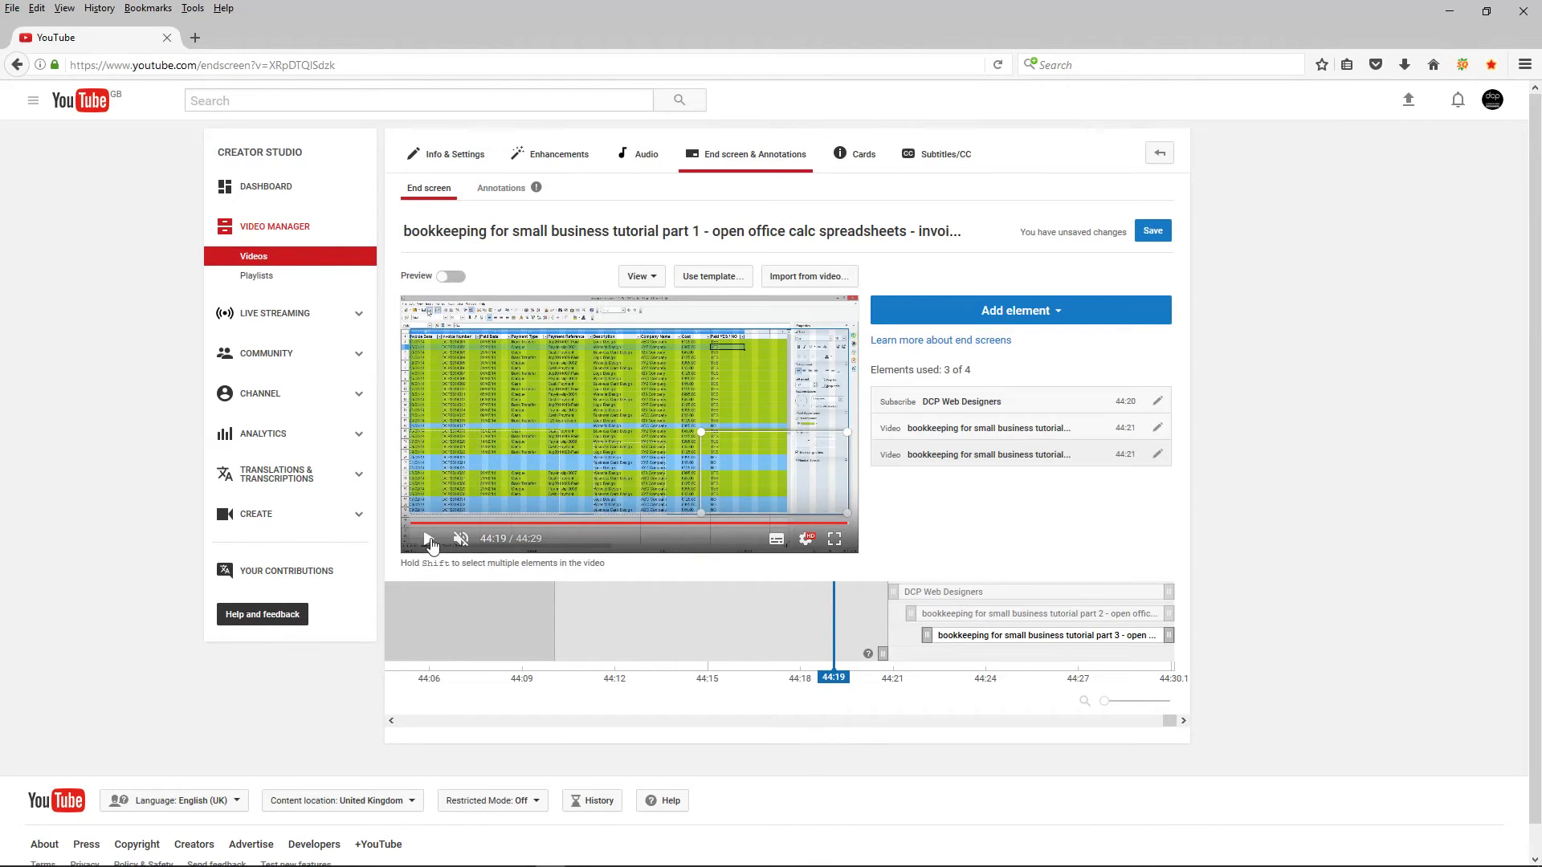
click(429, 542)
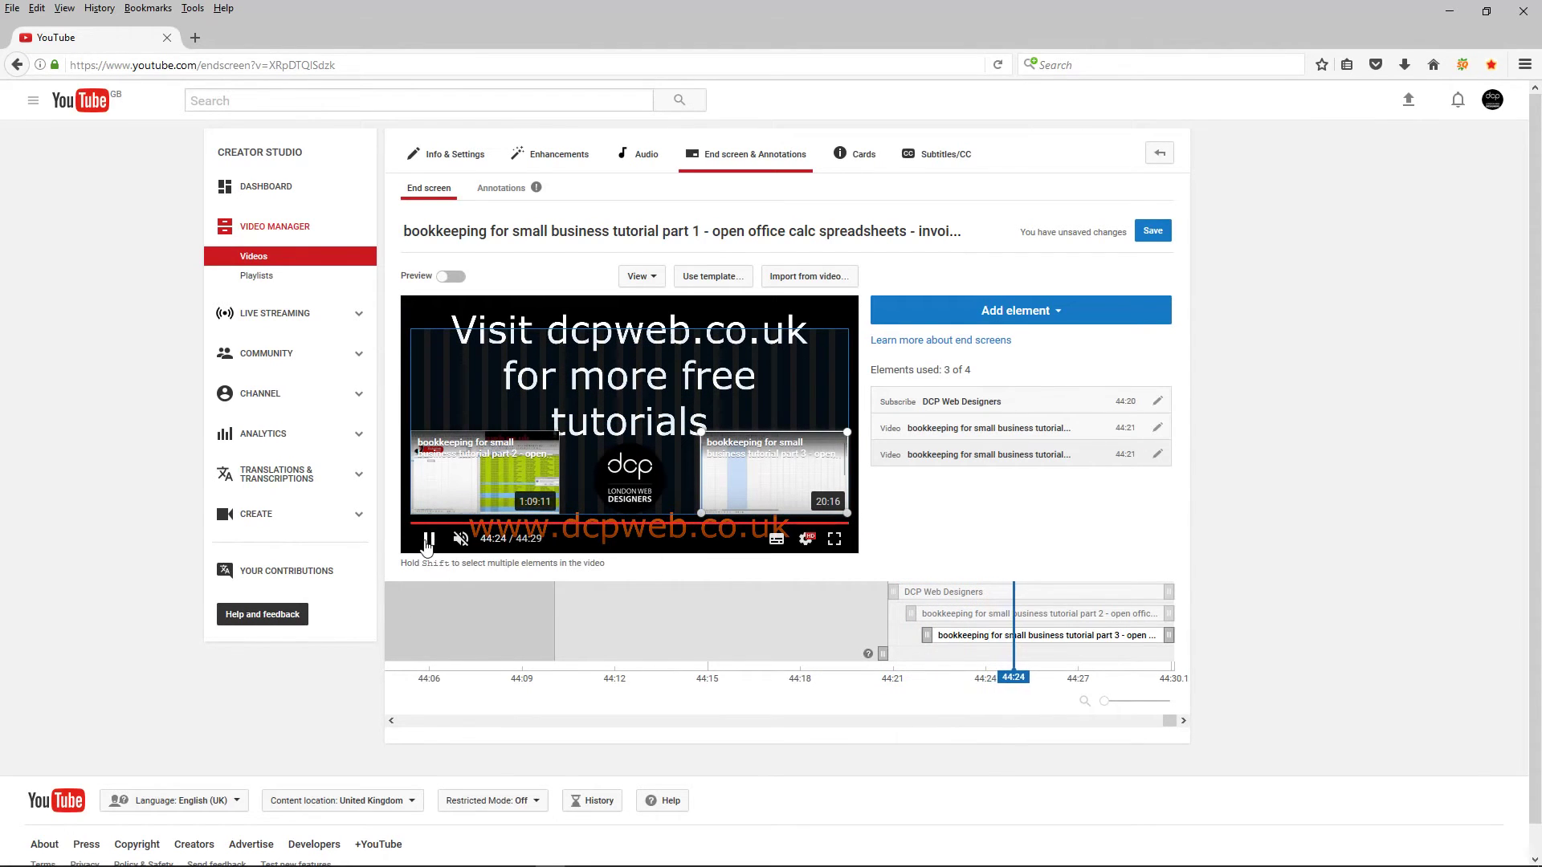
click(428, 540)
Step: Show the Add element menu with Video or Playlist, Subscribe, Channel and Link options
click(997, 320)
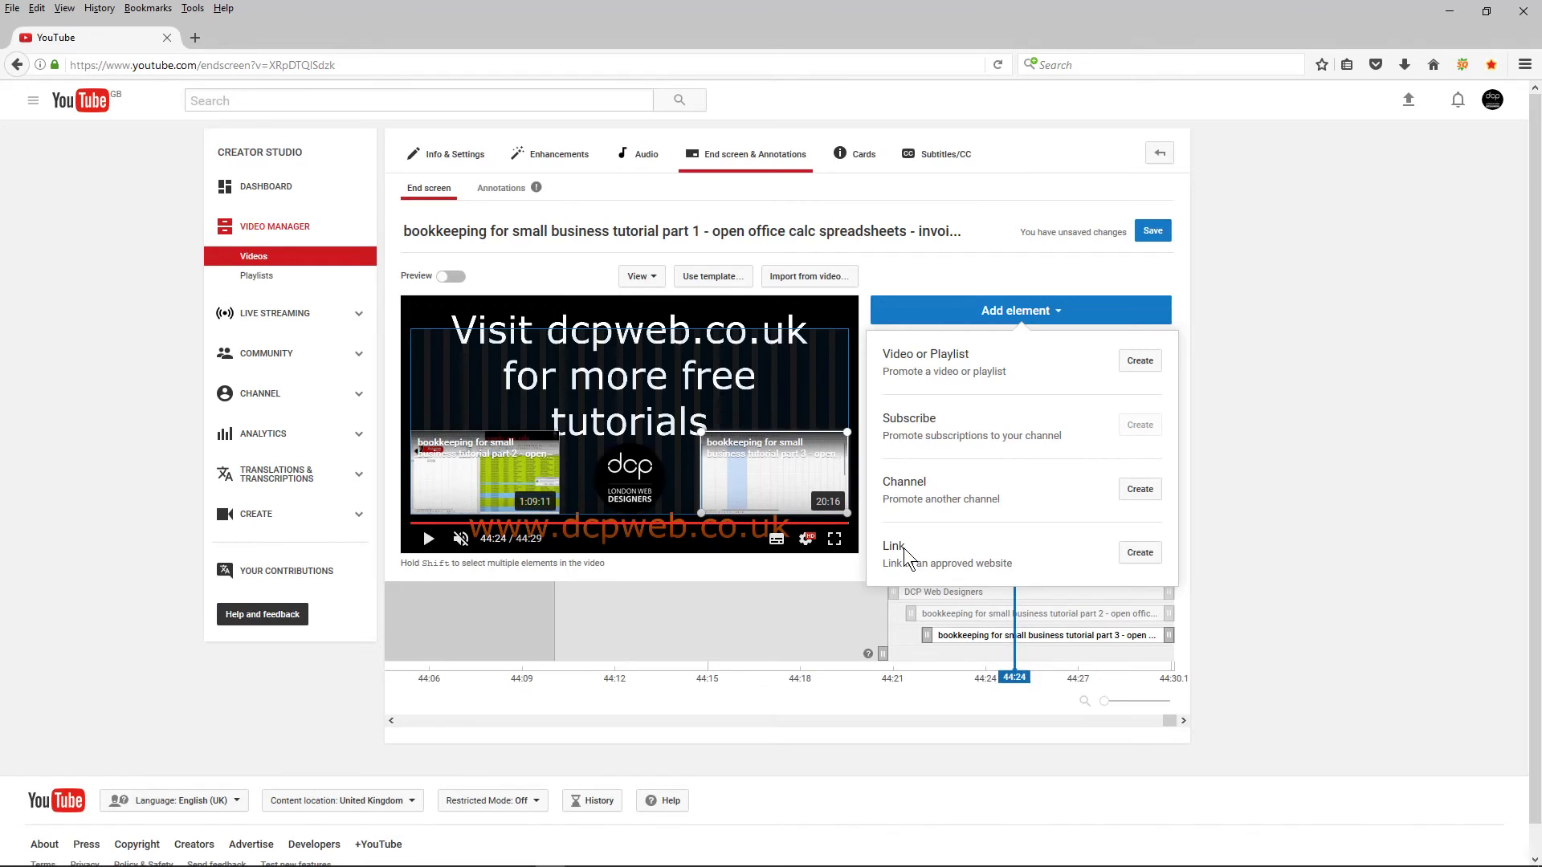
Step: Save the end screen changes and go to the bookkeeping part 1 public watch page
click(806, 609)
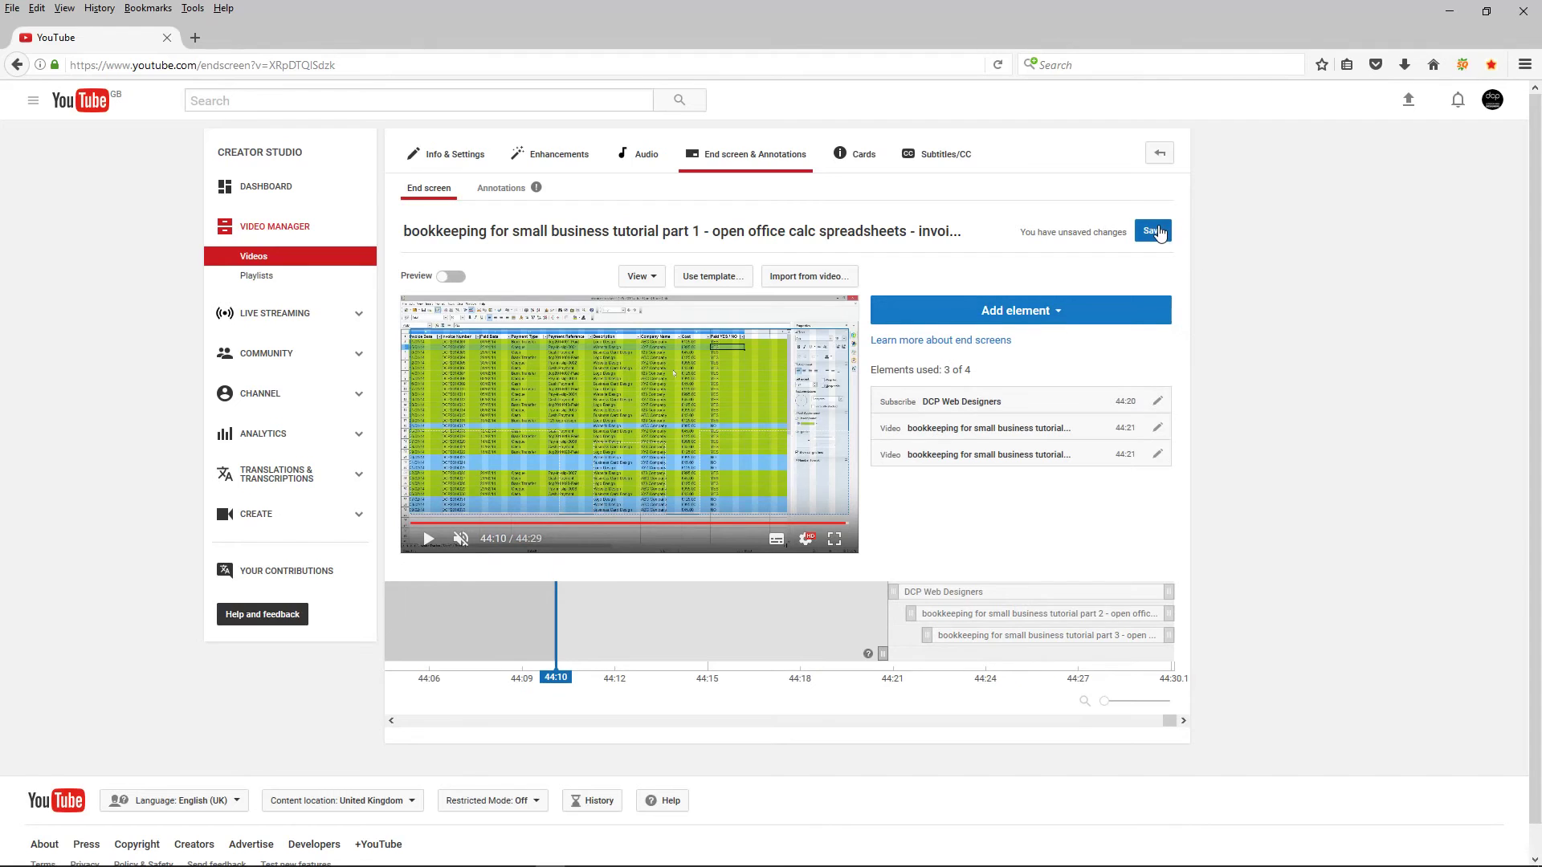
click(1156, 231)
click(650, 281)
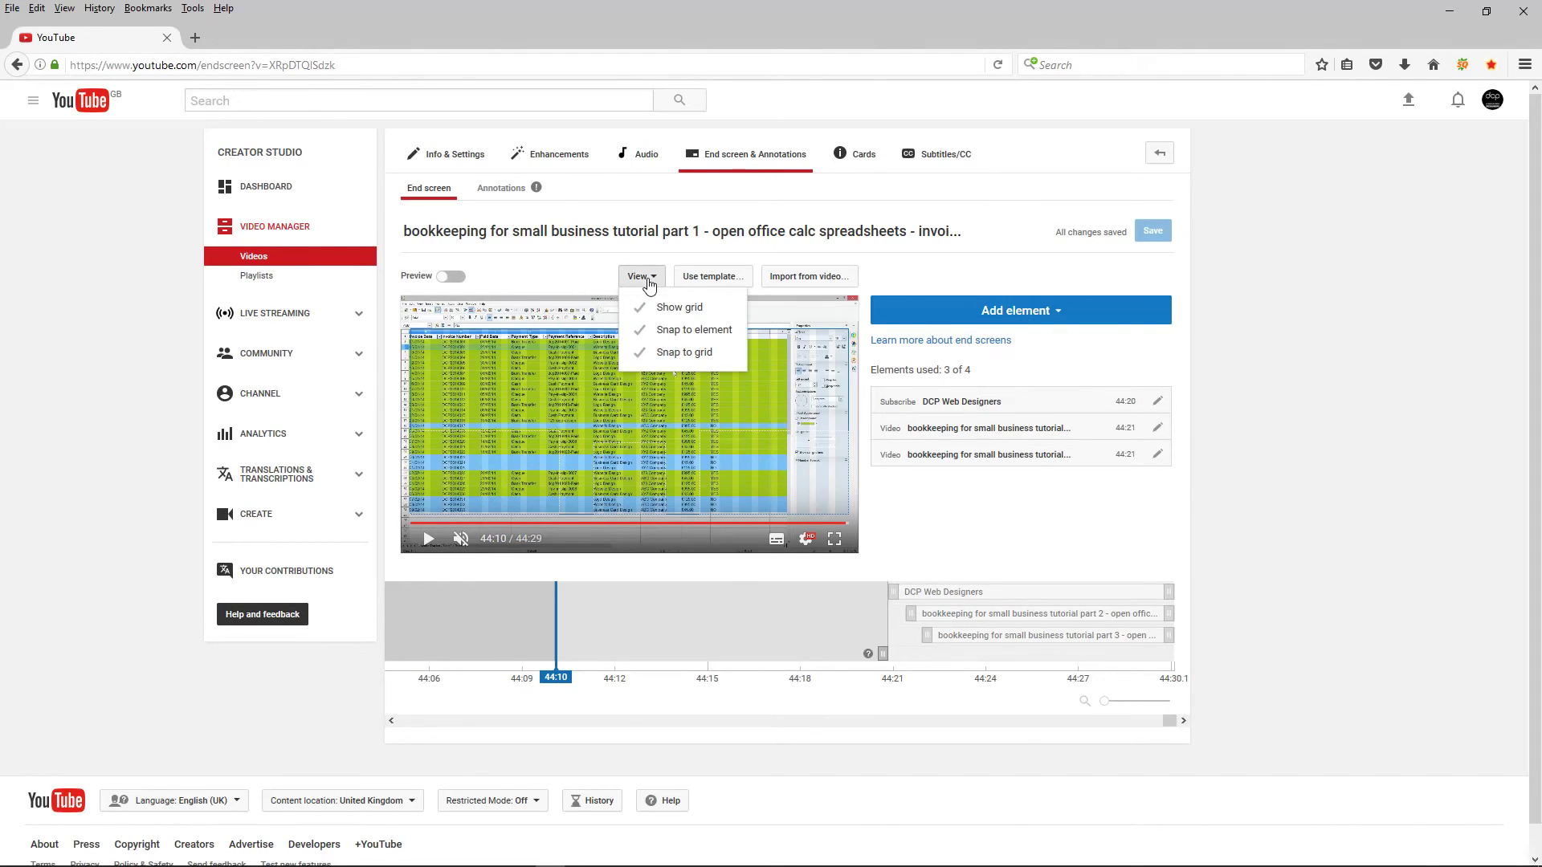
click(646, 278)
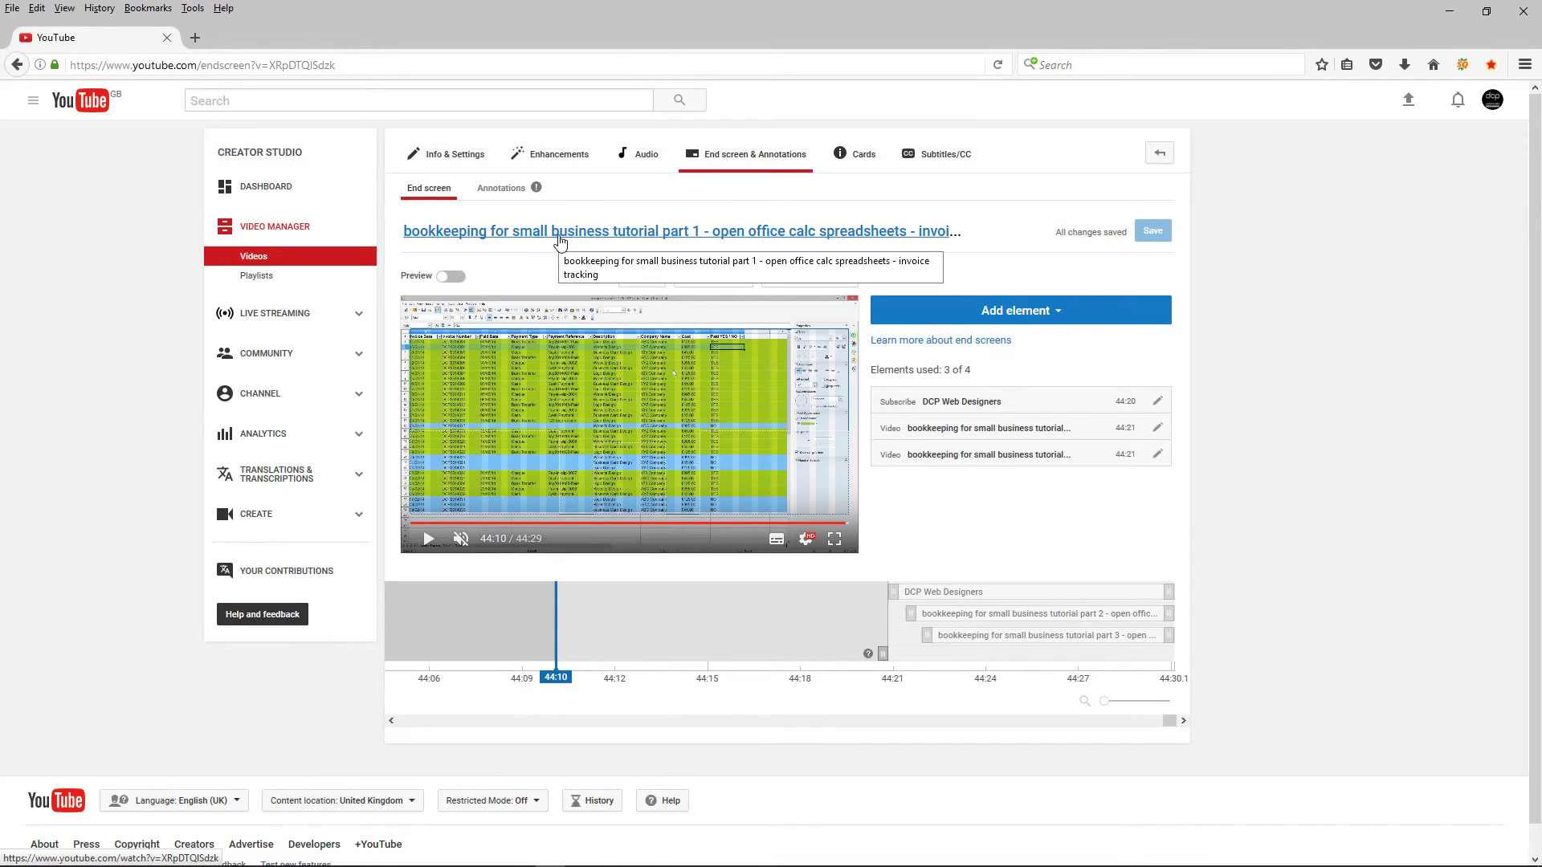
click(560, 240)
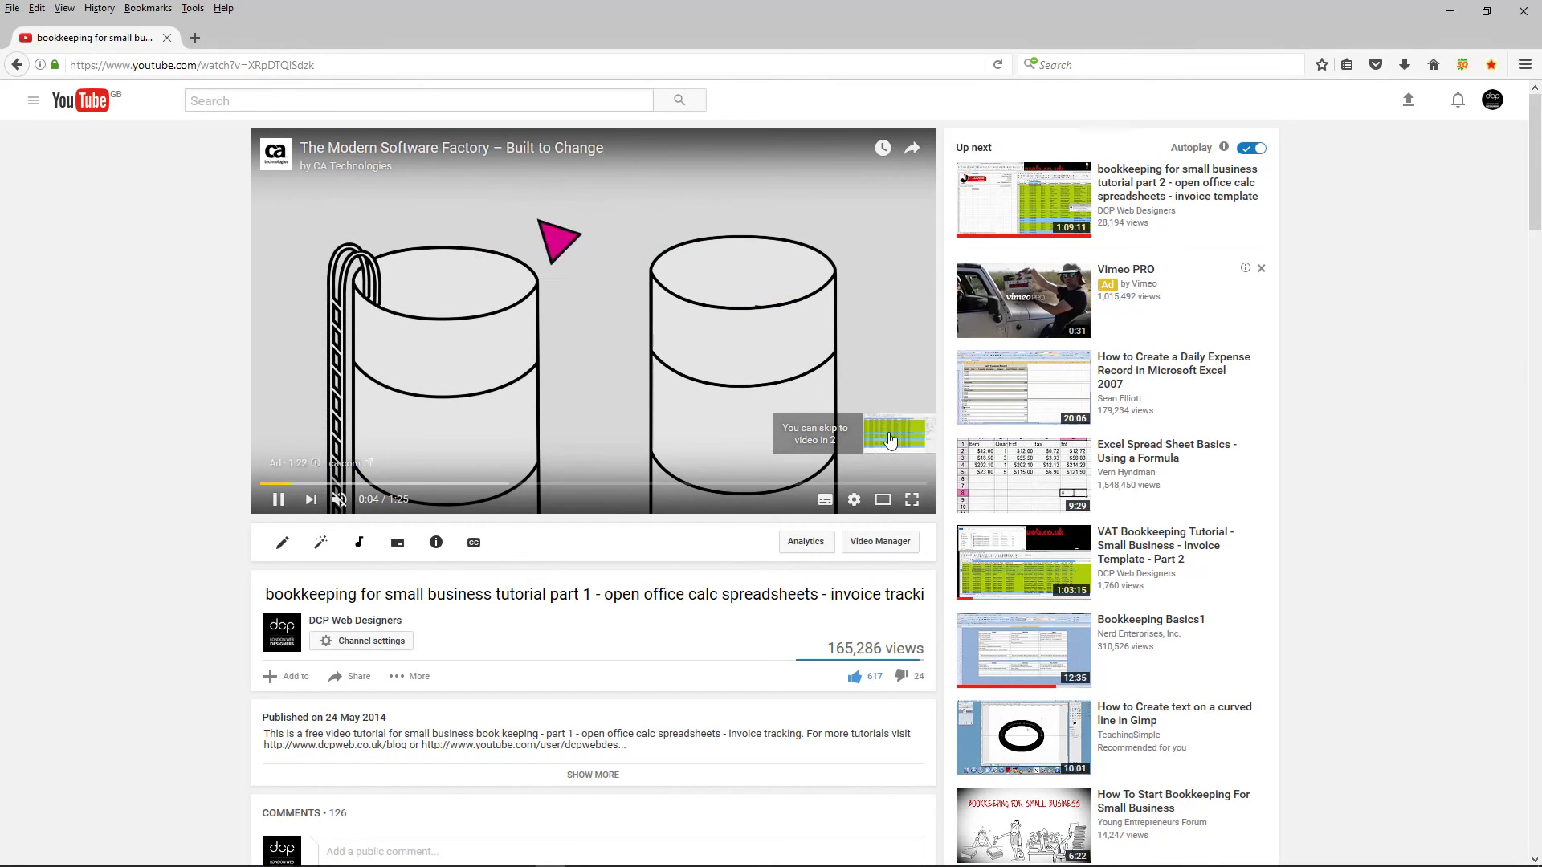
Step: Skip the ads and play part 1's final seconds in theater mode, reaching the 'Visit dcpweb.co.uk' card
click(888, 432)
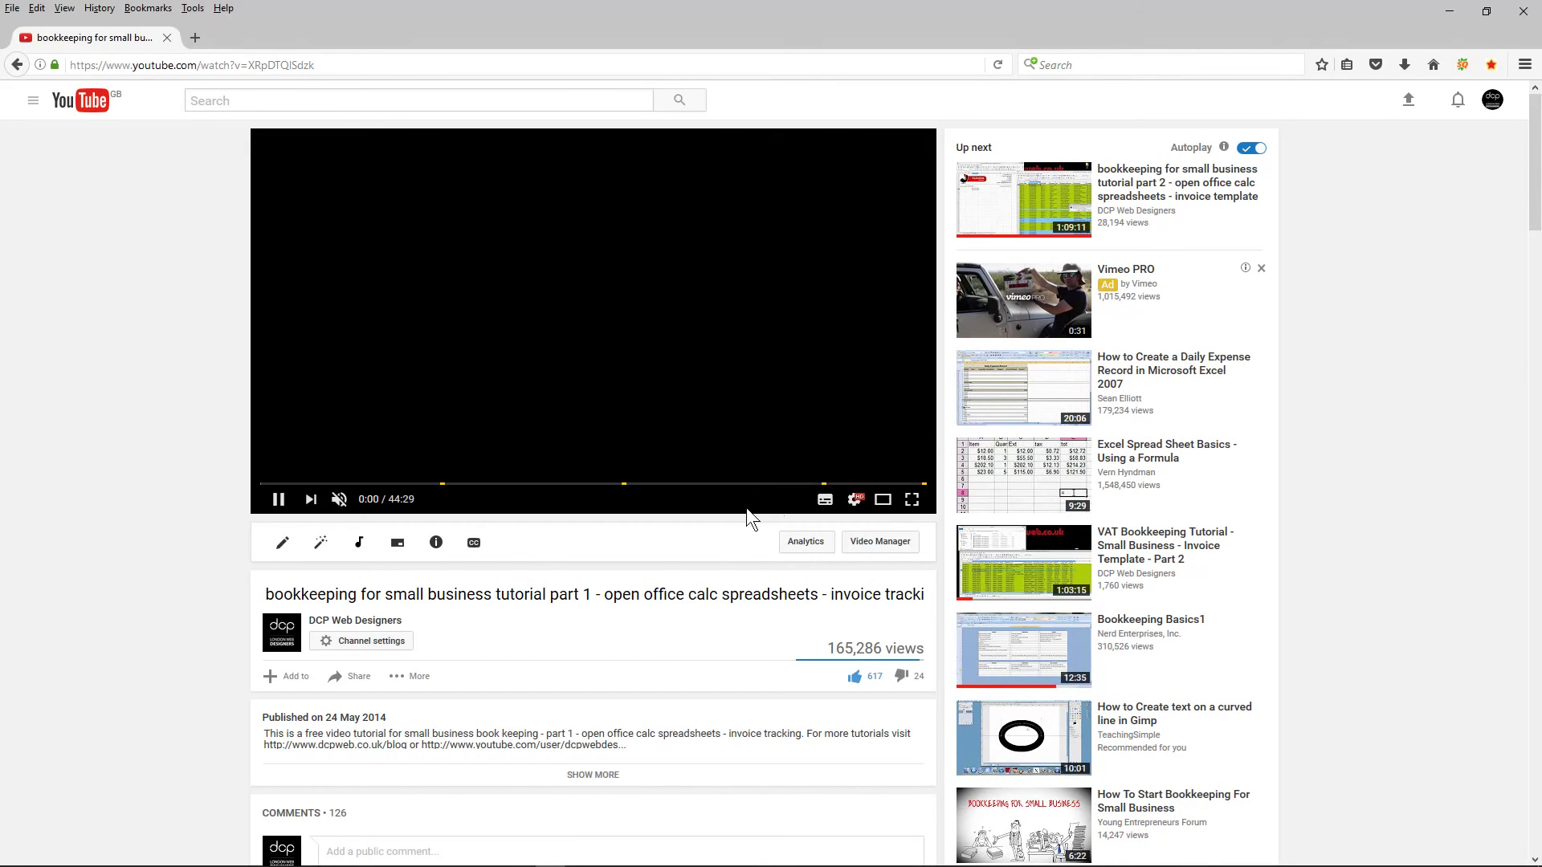
click(917, 485)
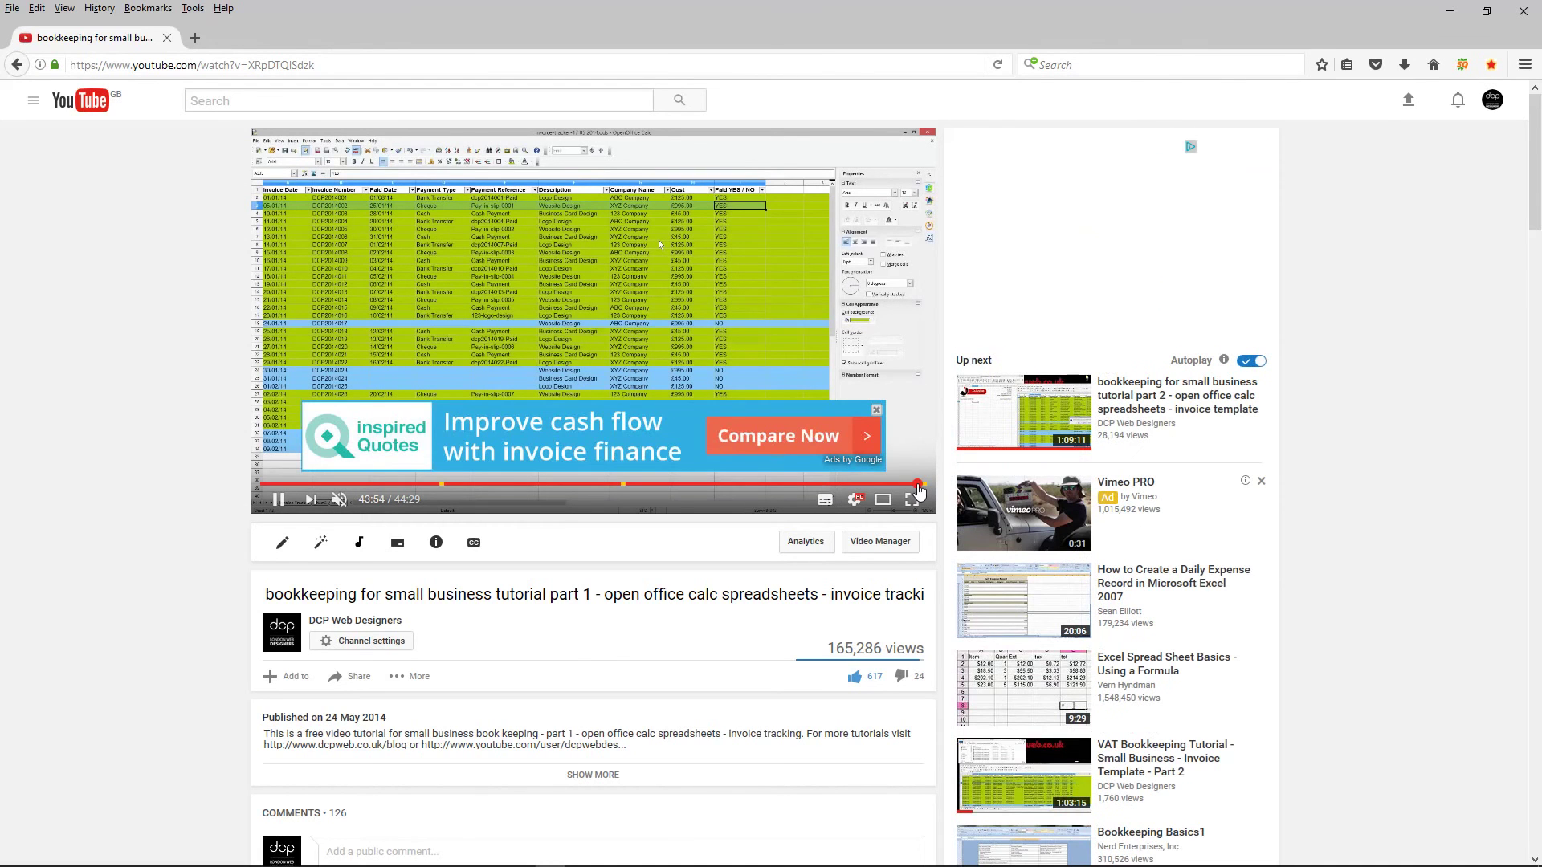
click(876, 410)
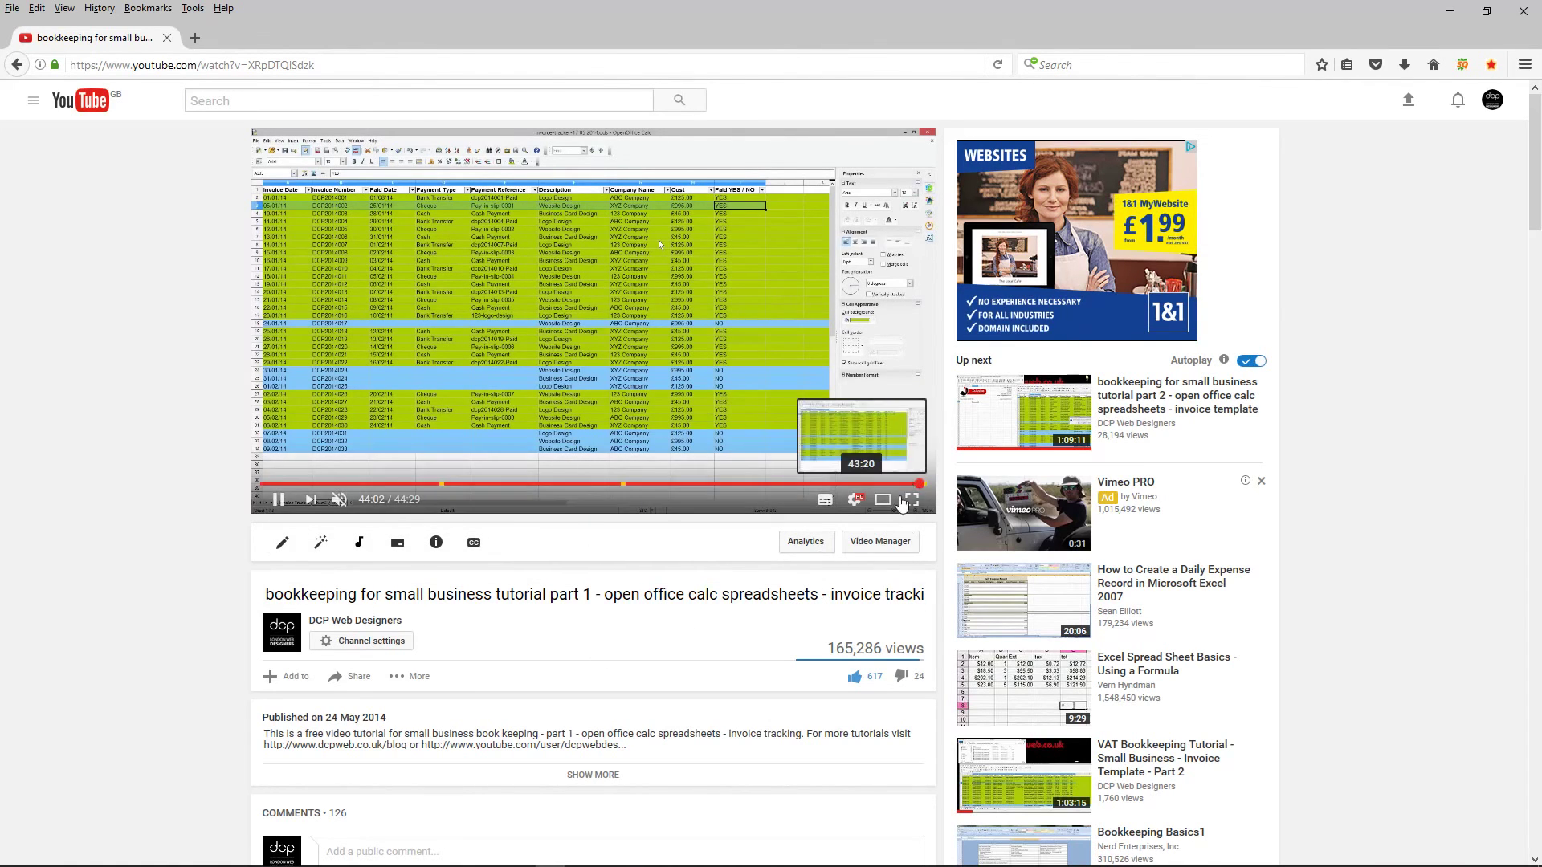
click(883, 501)
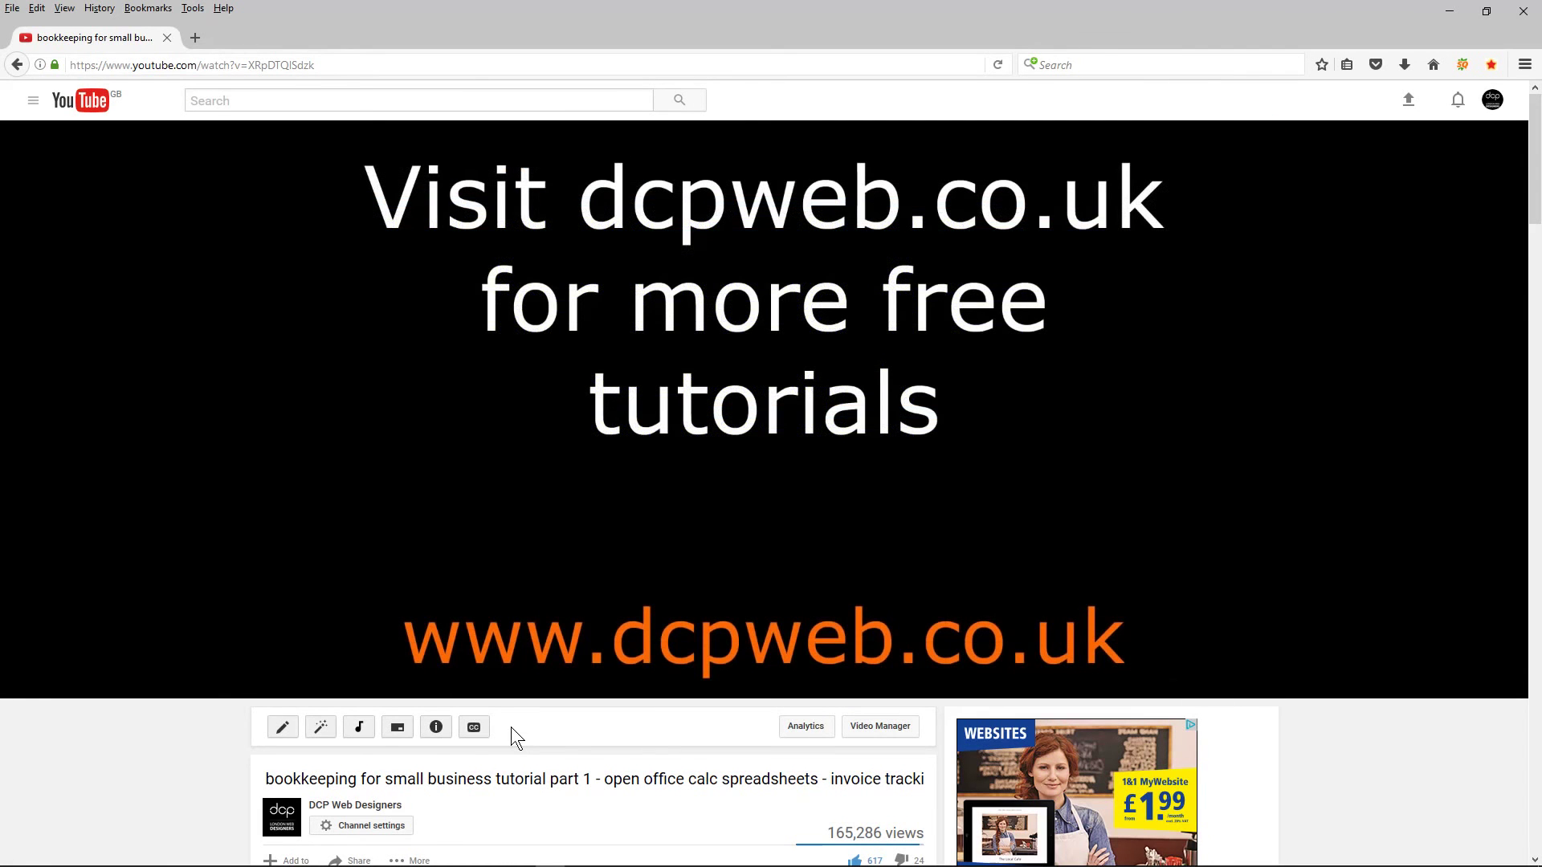
Step: Watch the part 2, part 3 and subscribe end screen, then replay from 0:00 in default view
mouse_move(859, 518)
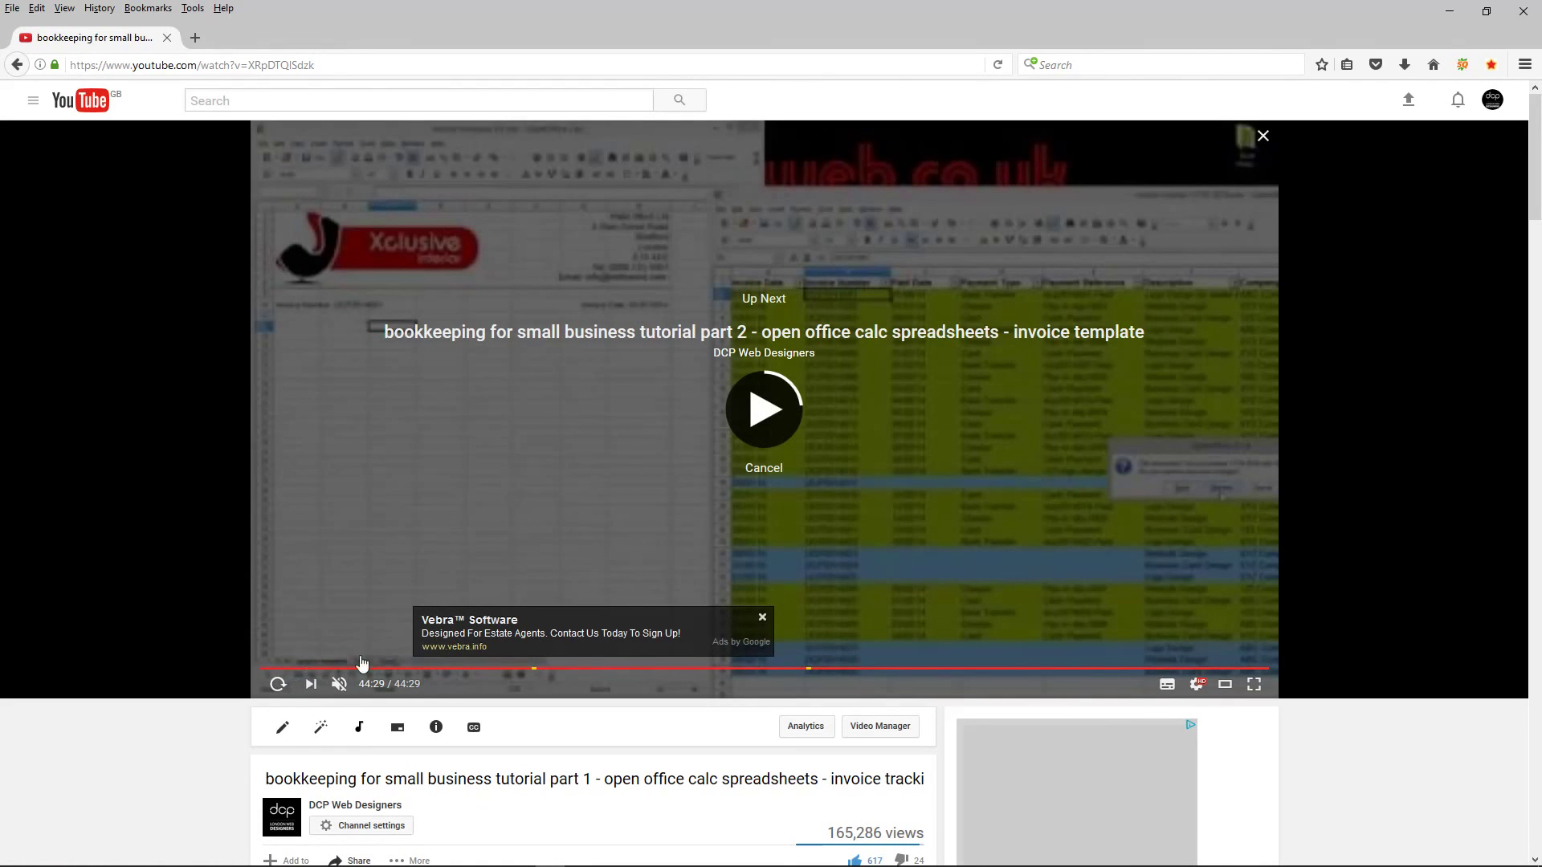
click(1224, 684)
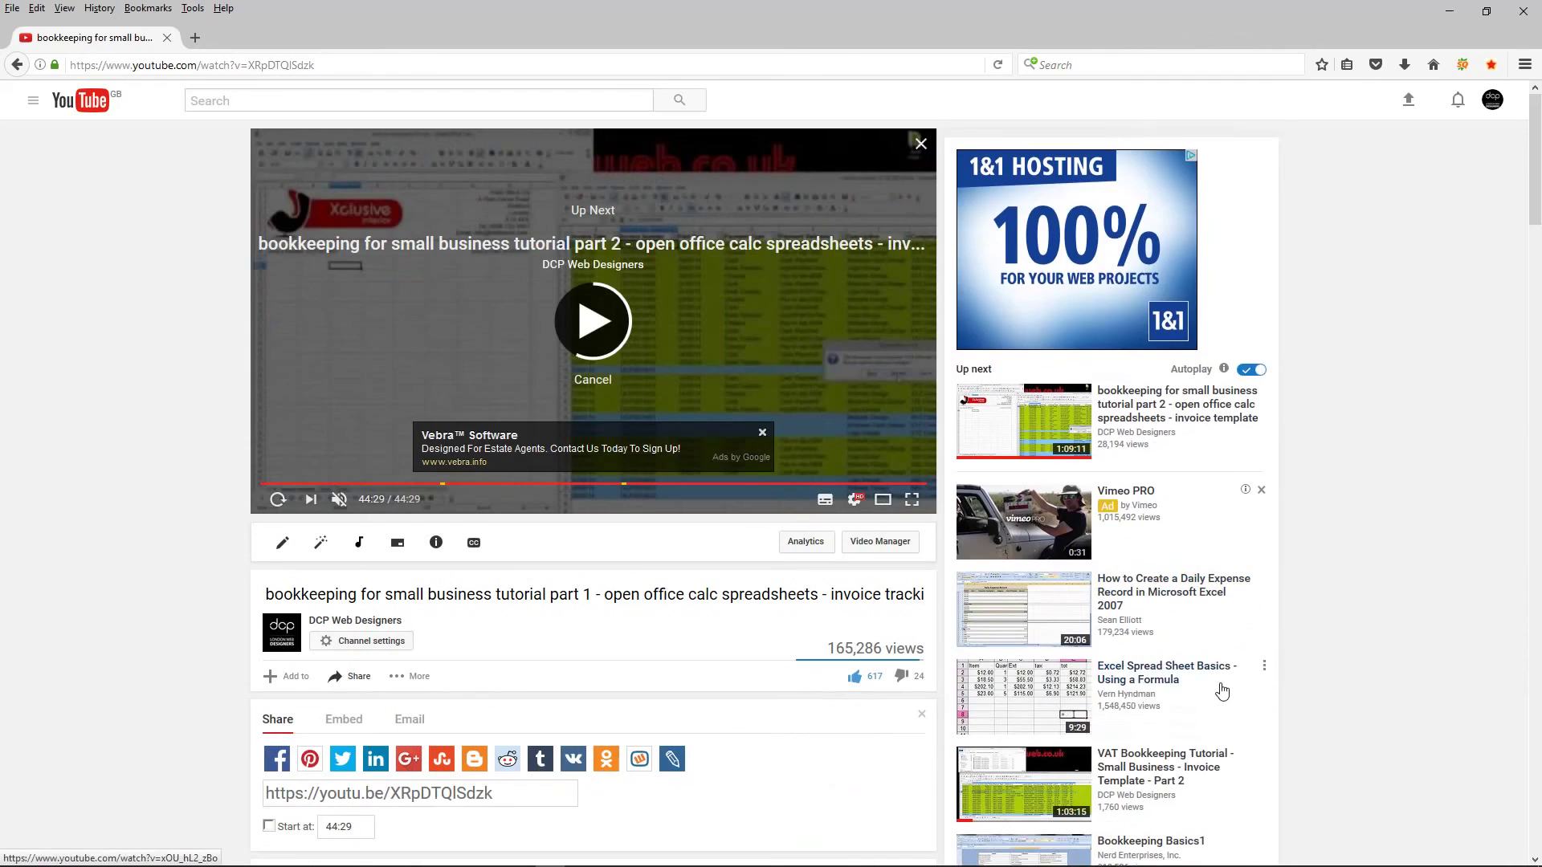
click(278, 500)
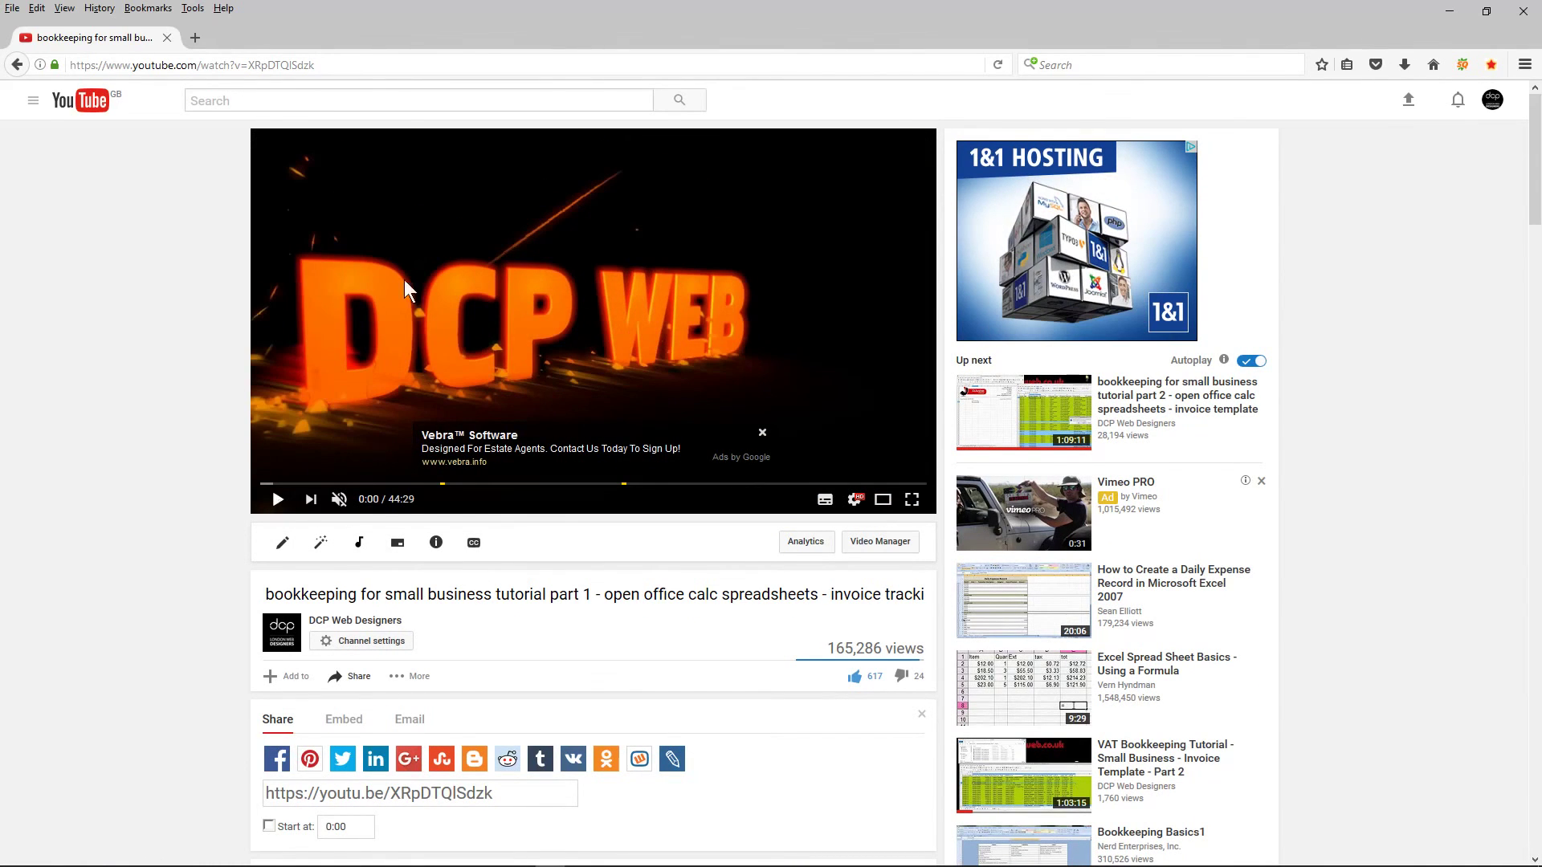